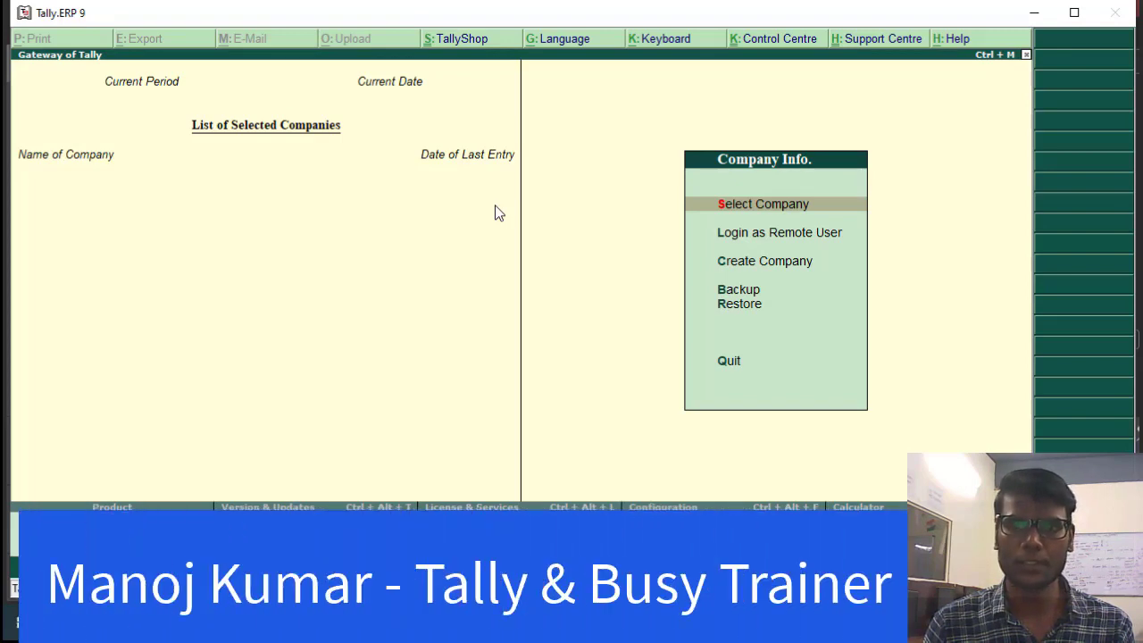
Load the company Nk Pvt Ltd from the List of Companies
key(Return)
key(Down)
key(Down)
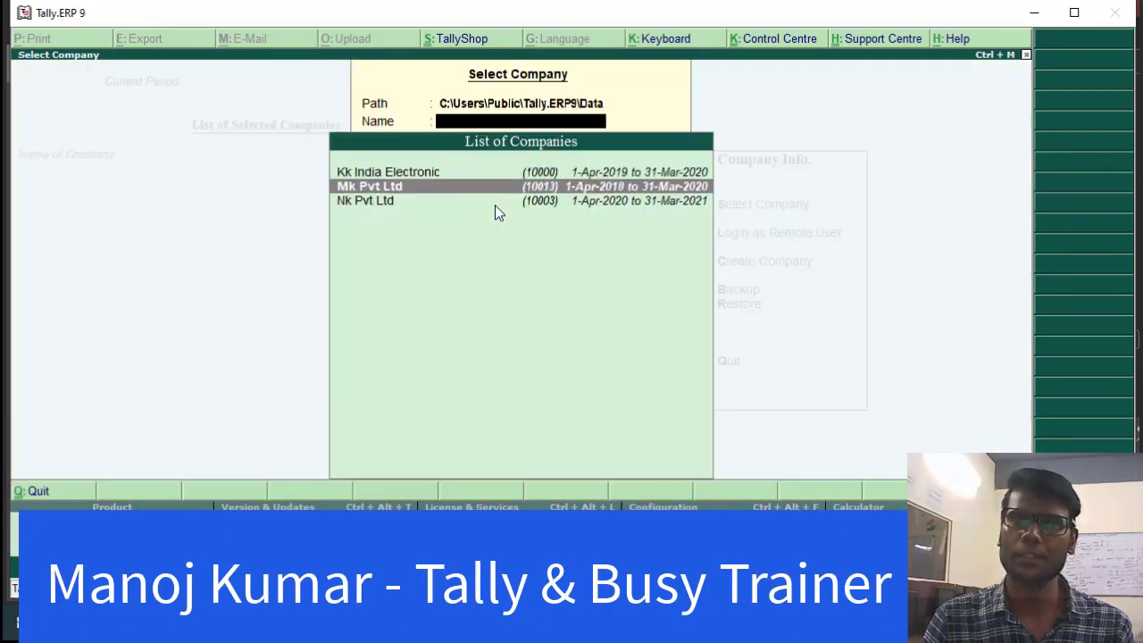
key(Return)
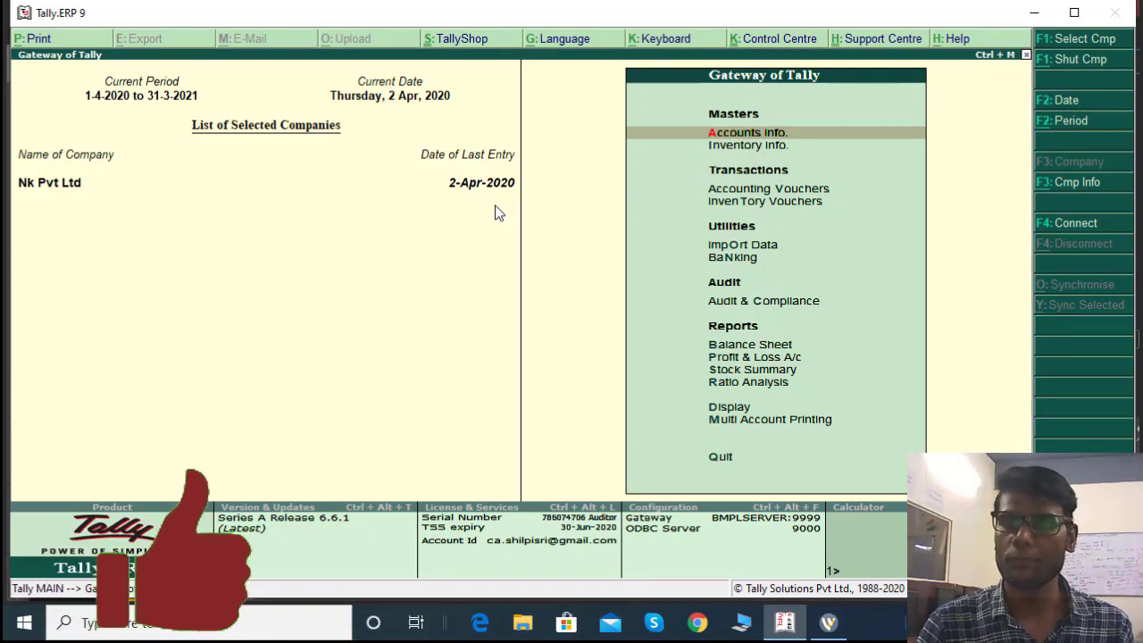
Open the Statutory & Taxation category of Company Features (F11)
key(F11)
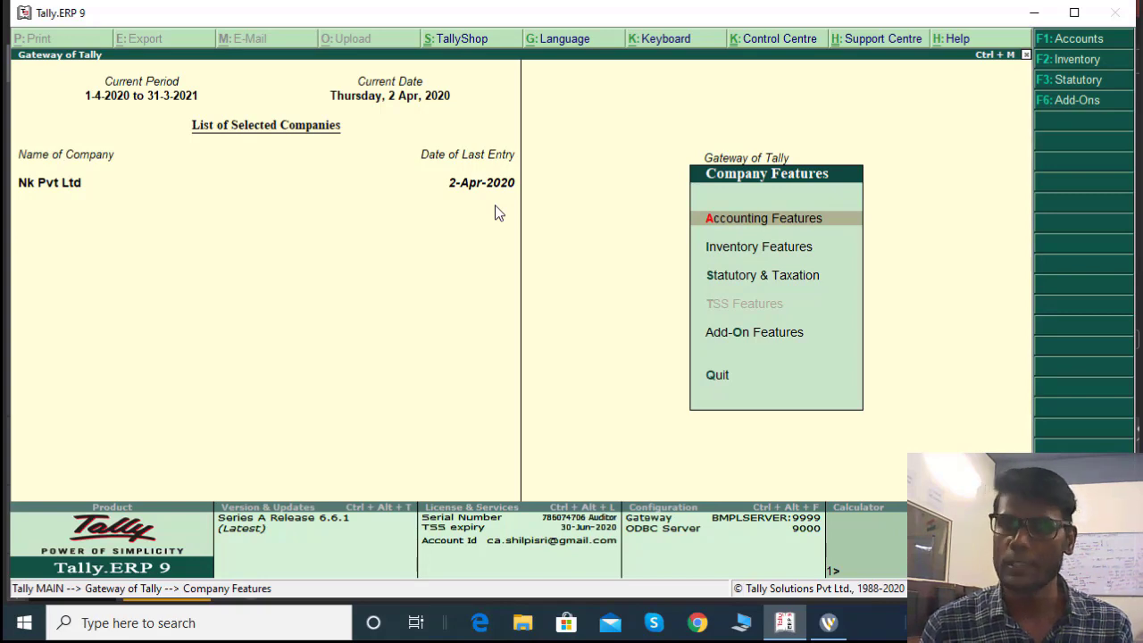
key(Down)
key(Down)
key(Down)
key(Up)
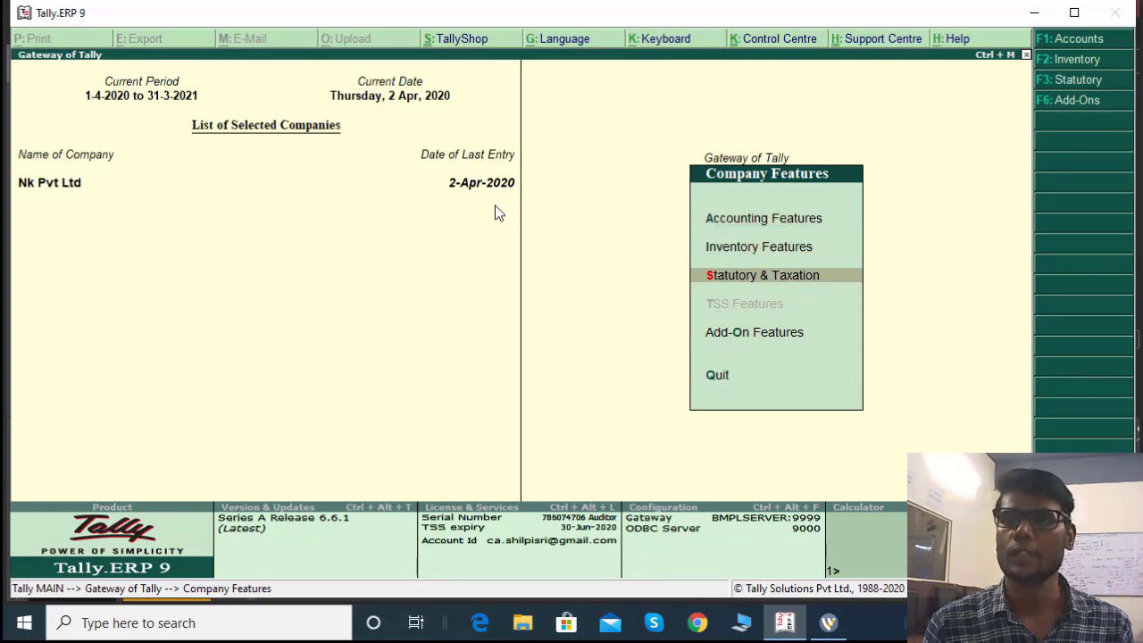
key(Return)
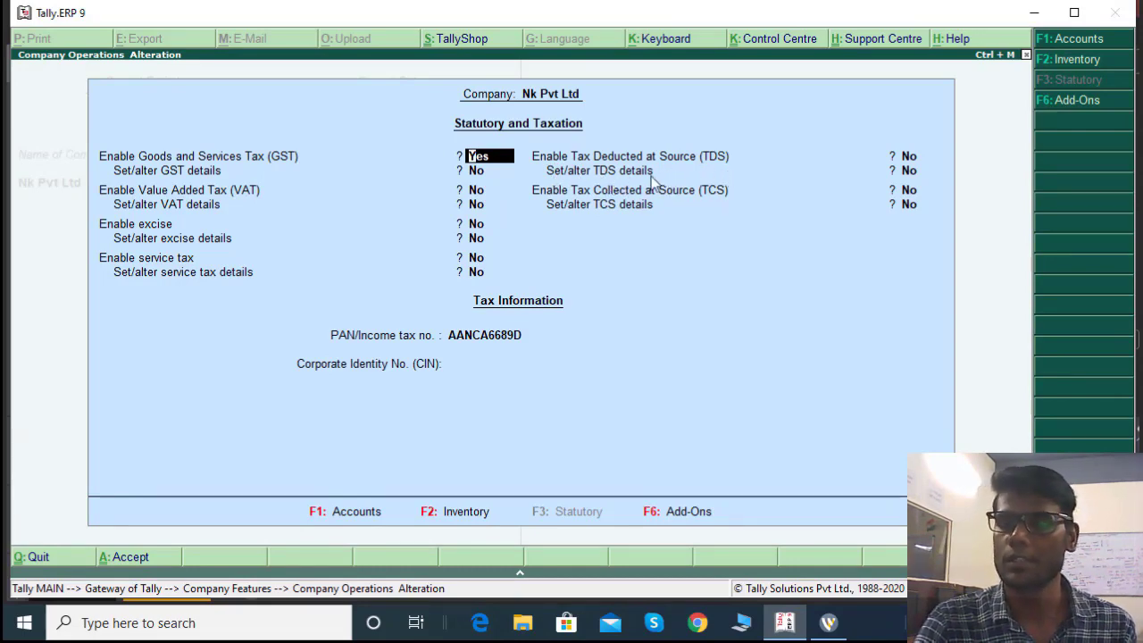
Set Enable Tax Deducted at Source to Yes and Set/alter TDS details to Yes
key(Return)
key(Return)
key(Return)
key(Return)
key(Return)
key(Return)
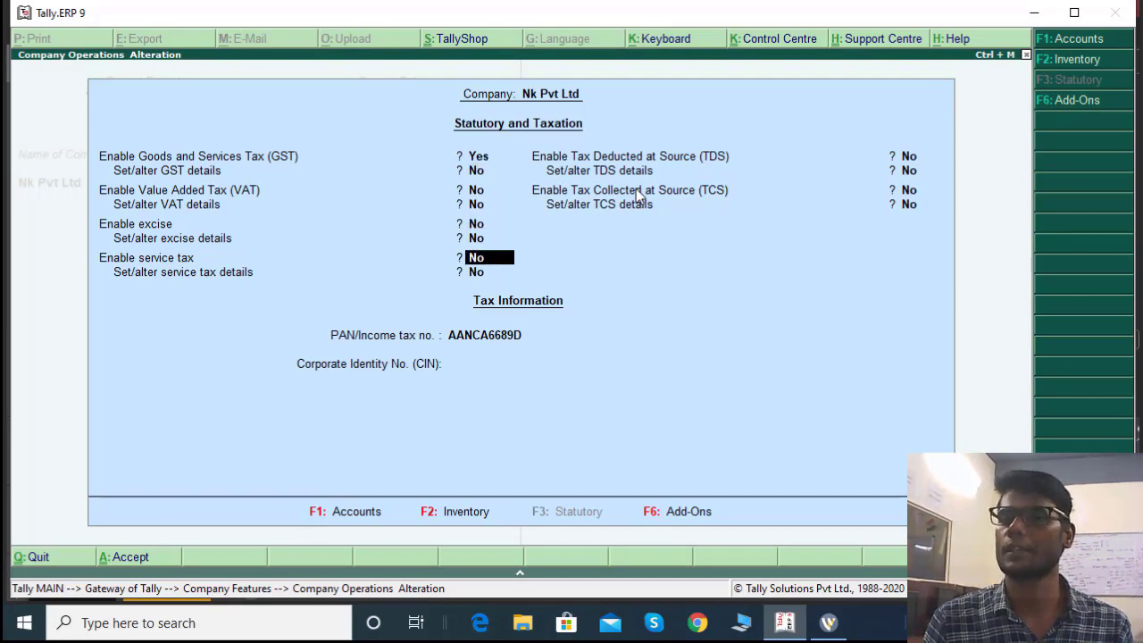
key(Return)
key(Up)
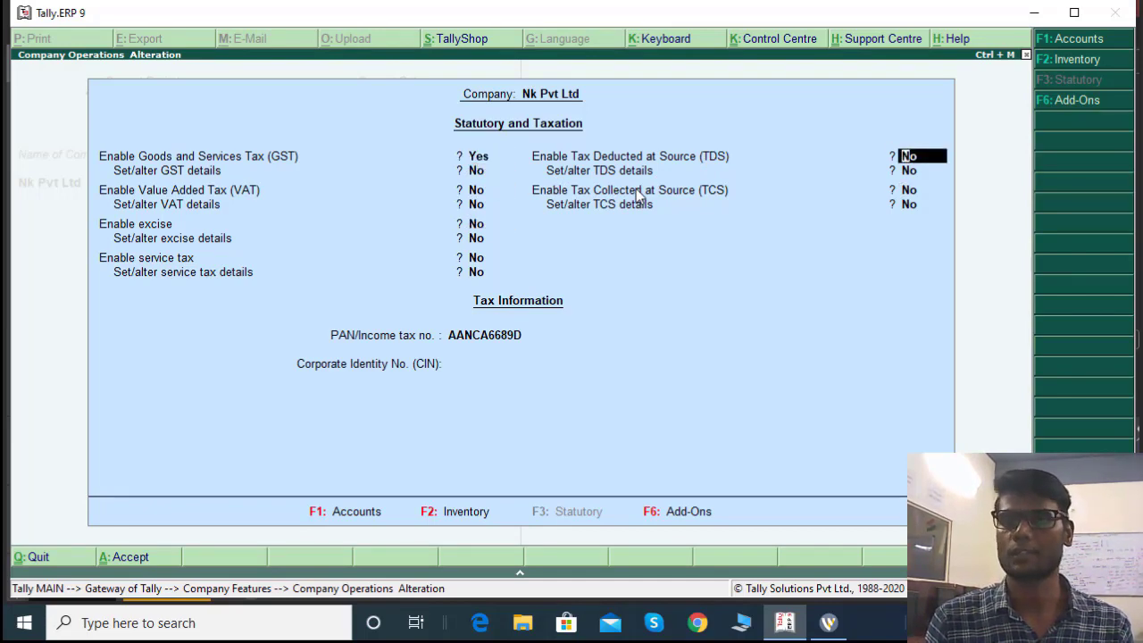
text(y)
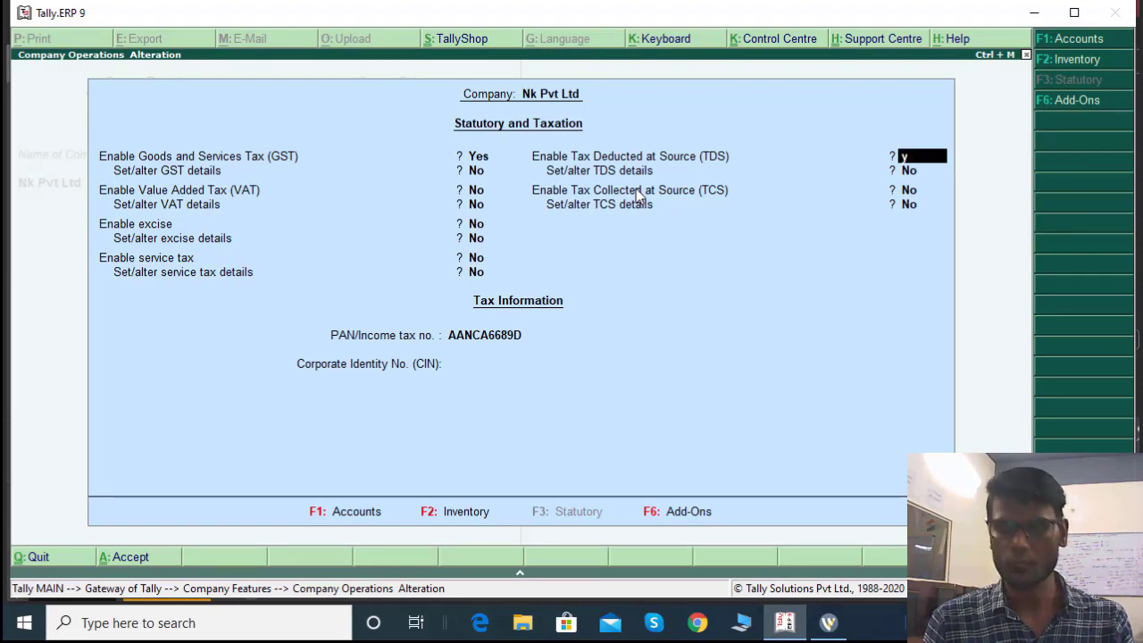
key(Return)
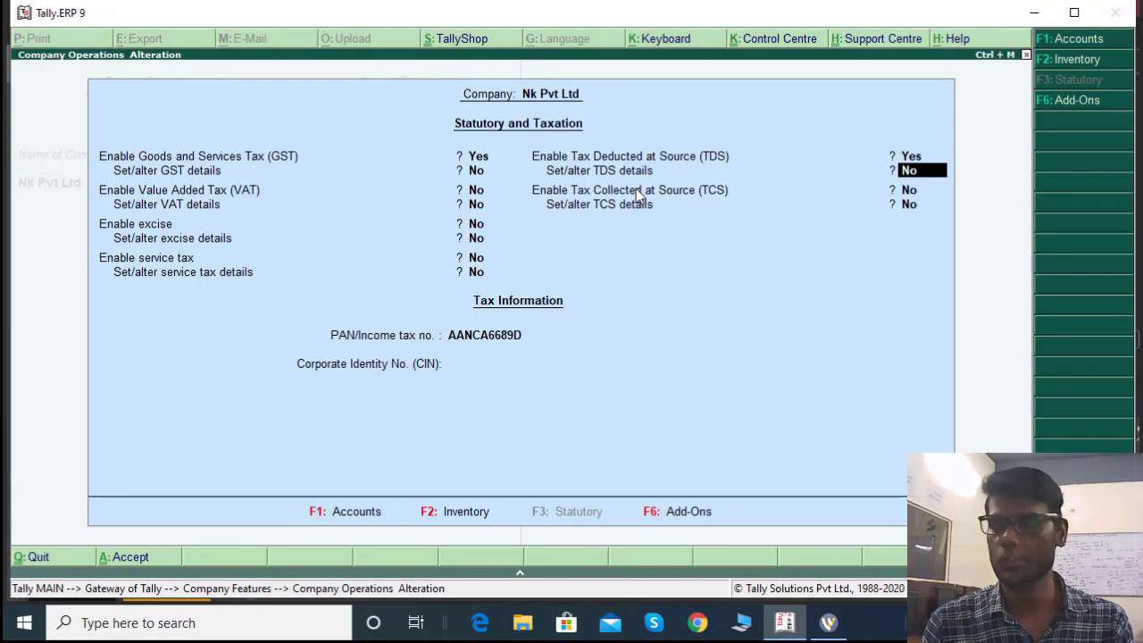
text(y)
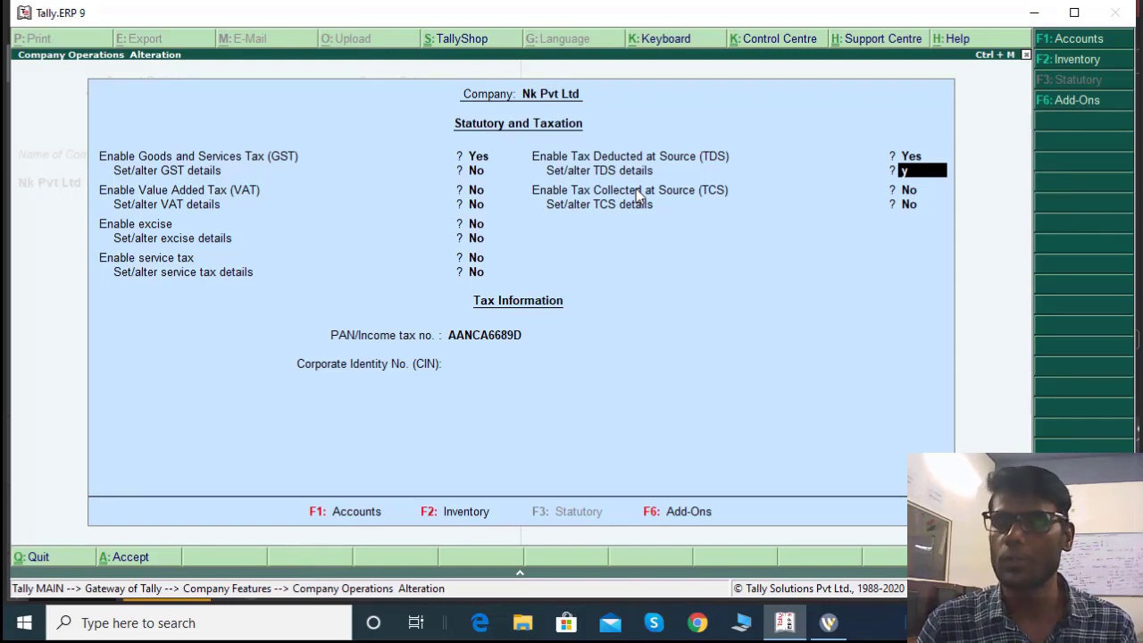
key(Return)
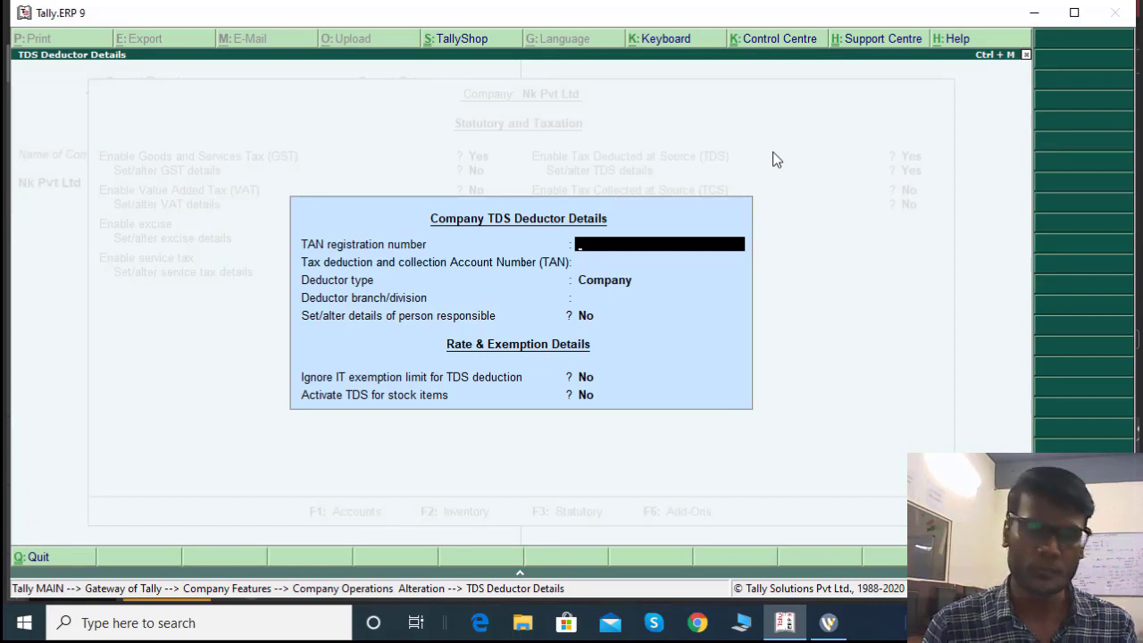
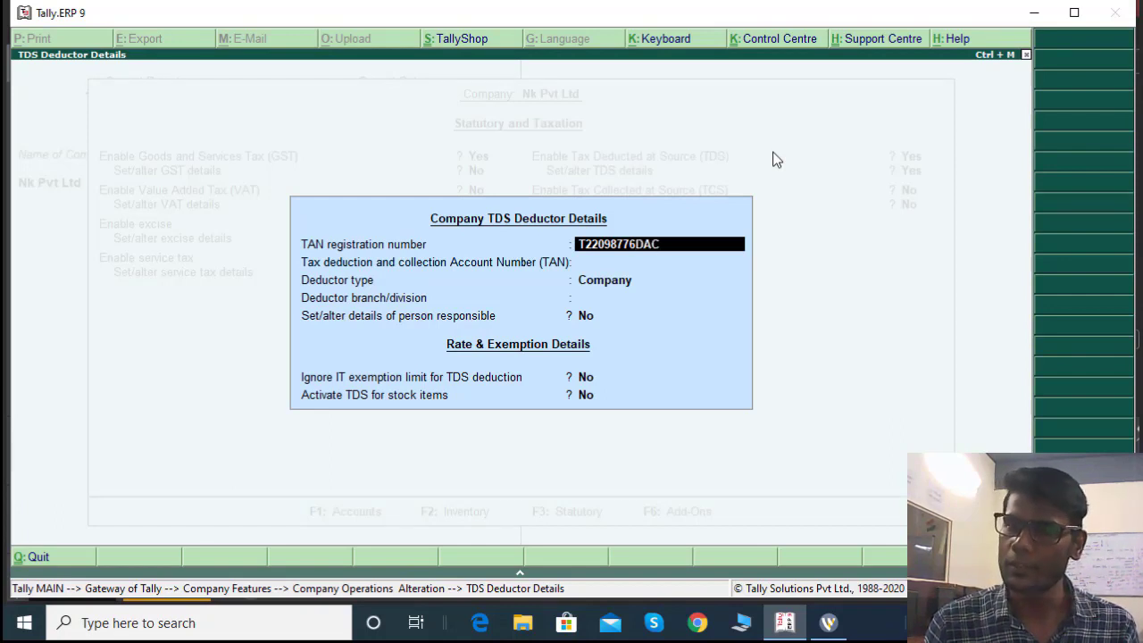
Enter the company's TAN registration number and TAN account number, fixing a typo
key(Return)
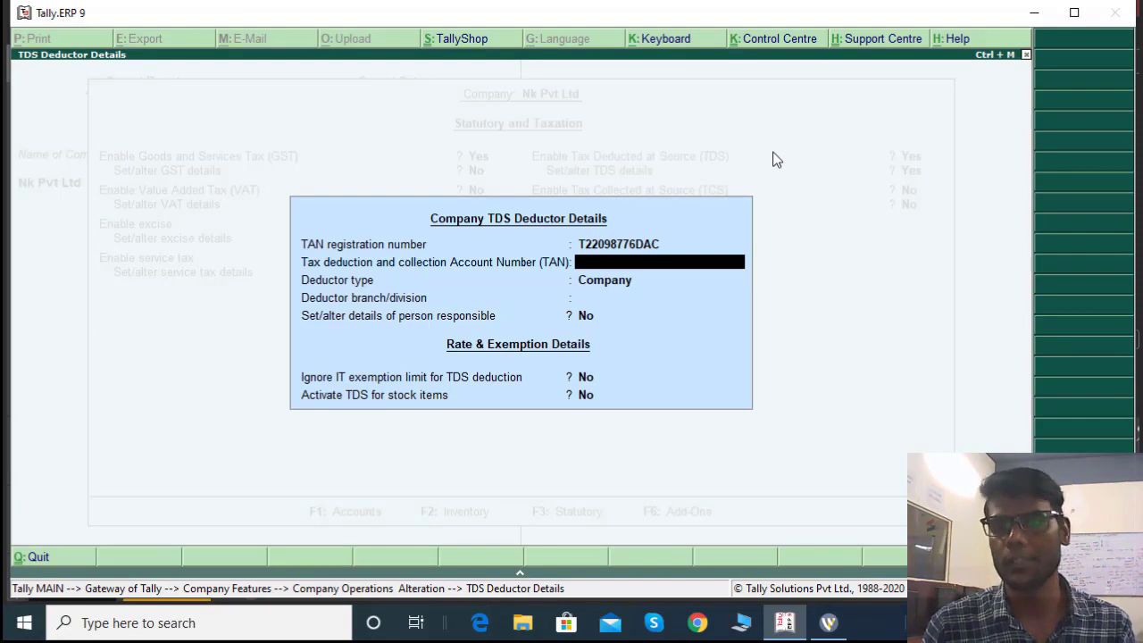
text(DEL)
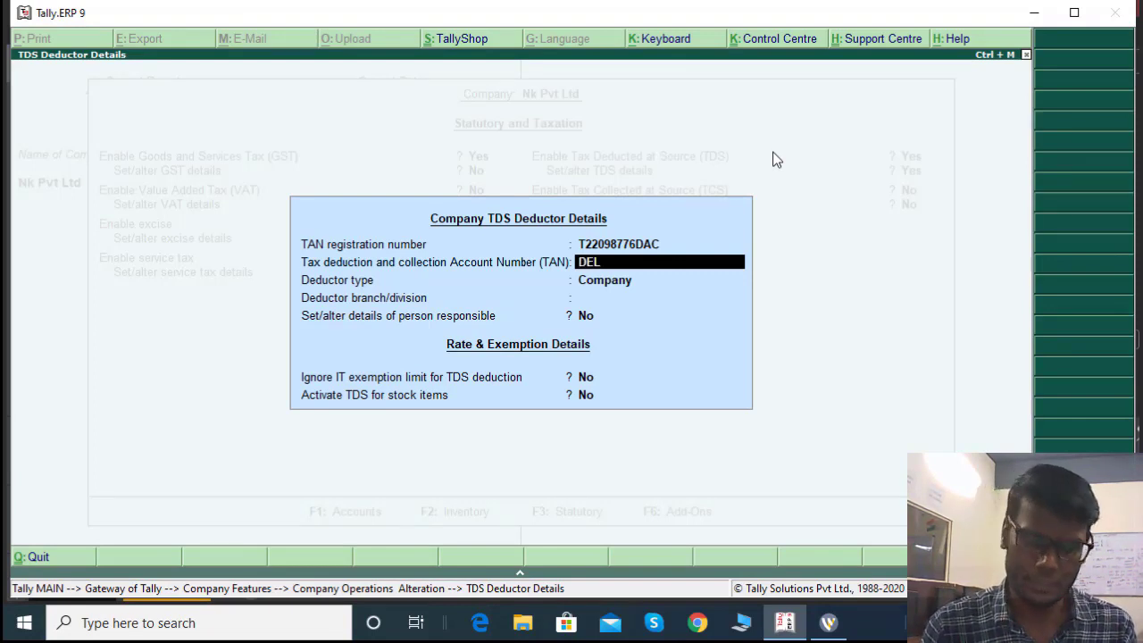
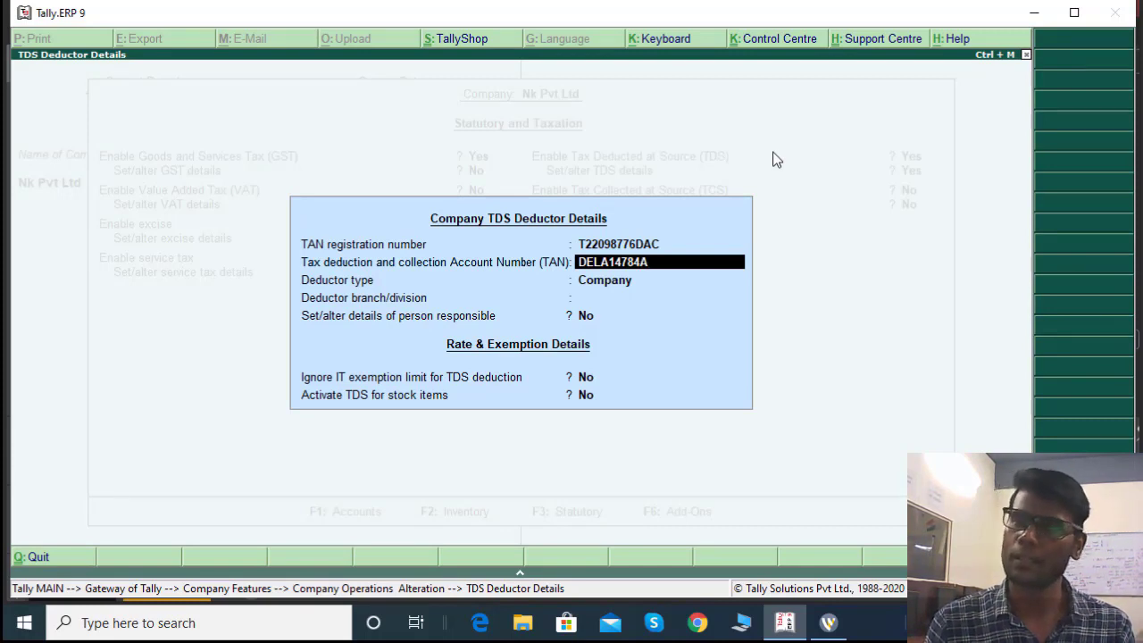
key(Return)
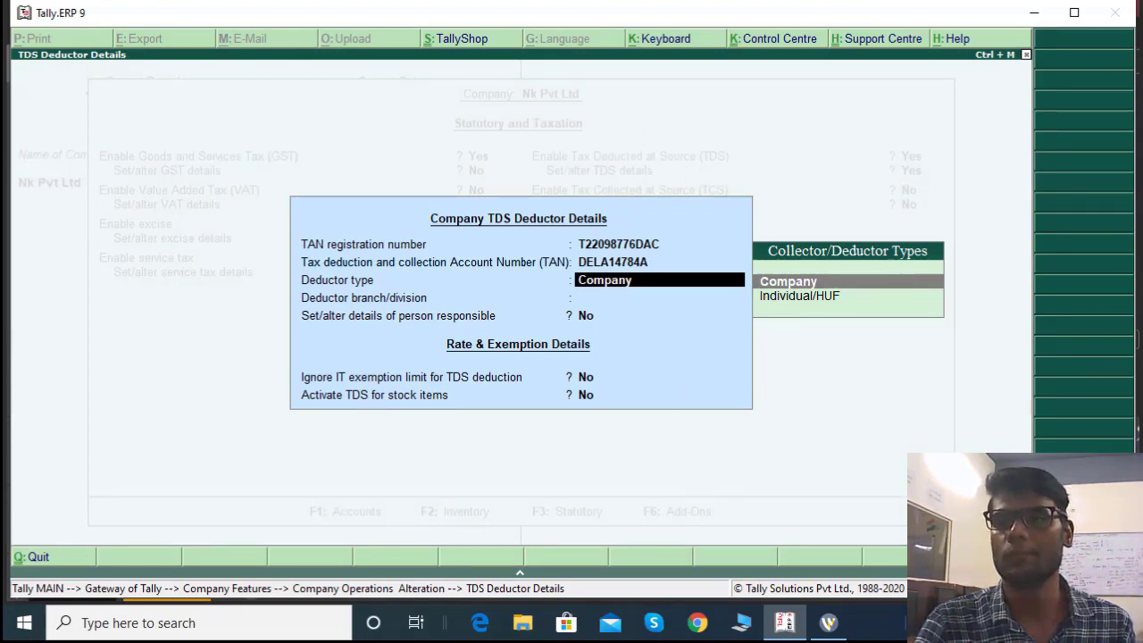
Set Show all Deductor types to Yes in the F12 TDS configuration and accept it
key(F12)
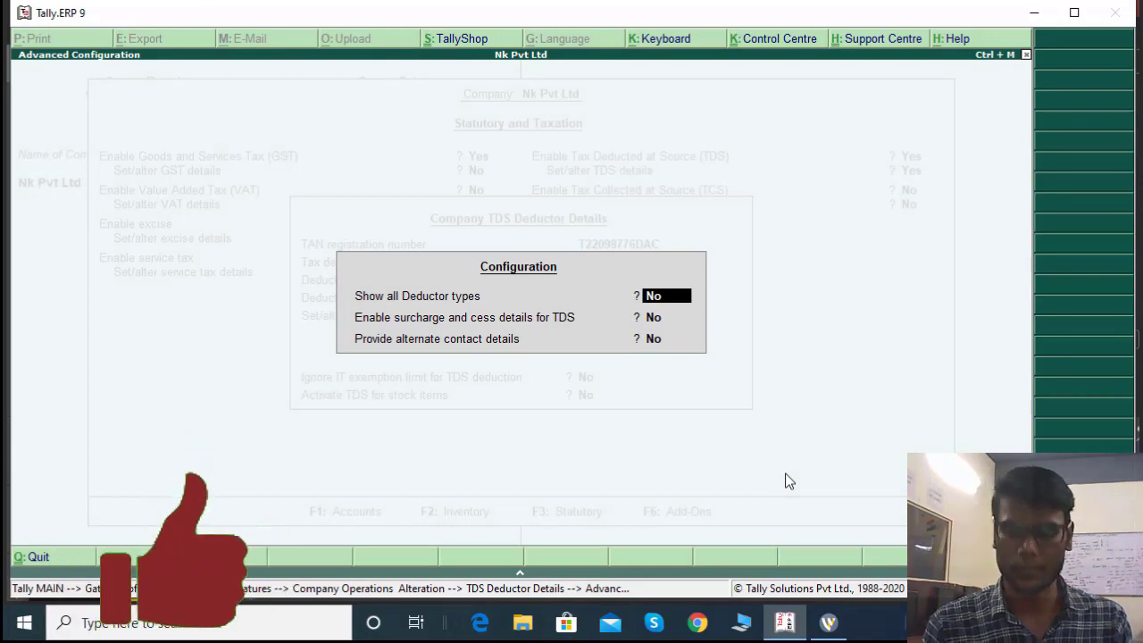
text(y)
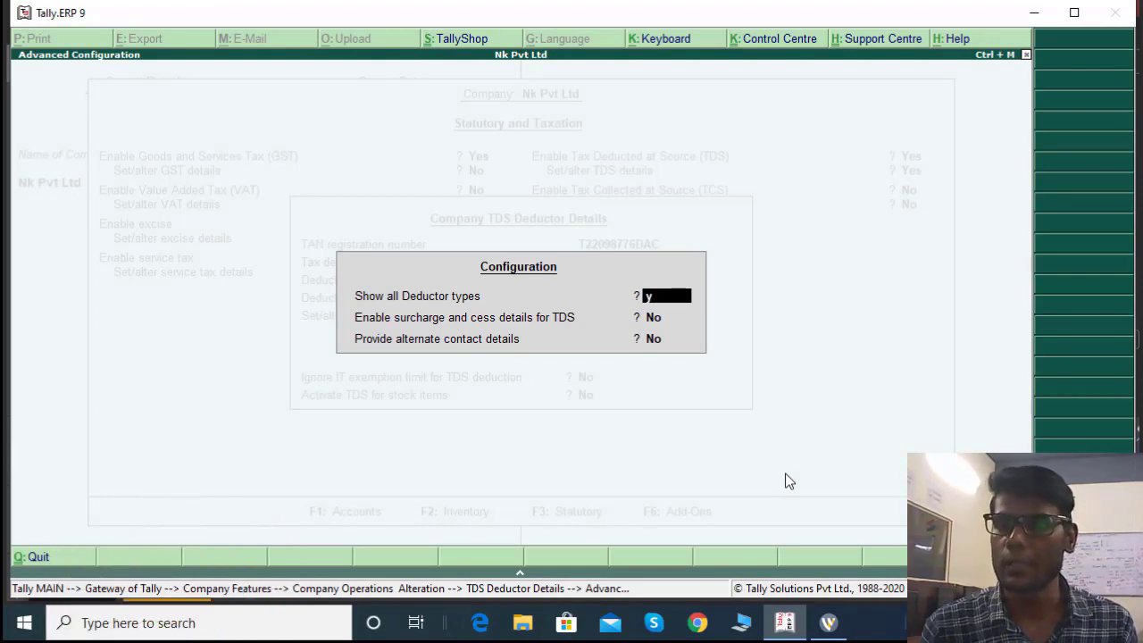
key(Return)
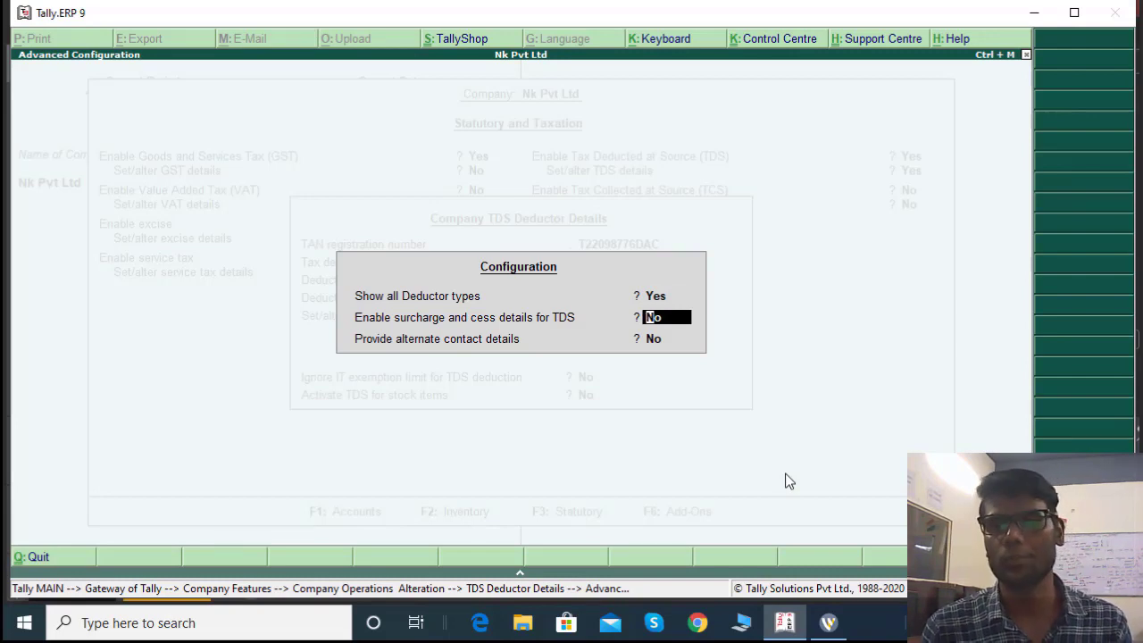
key(Return)
key(Return)
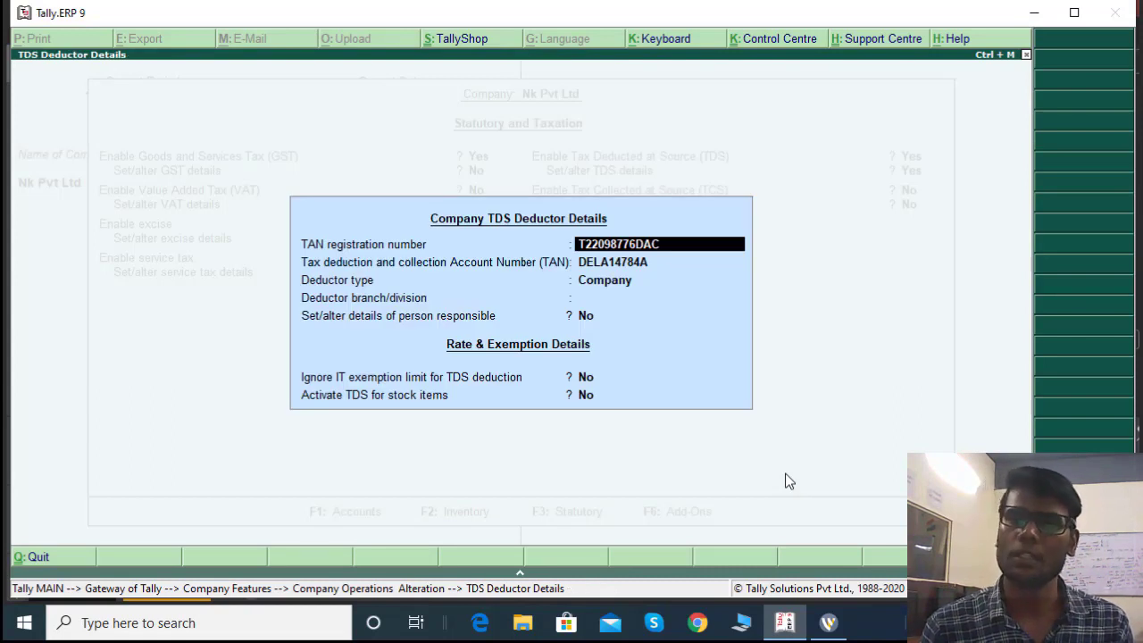
Choose Company as deductor type and Rajouri Garden as the deductor branch/division
key(Return)
key(Return)
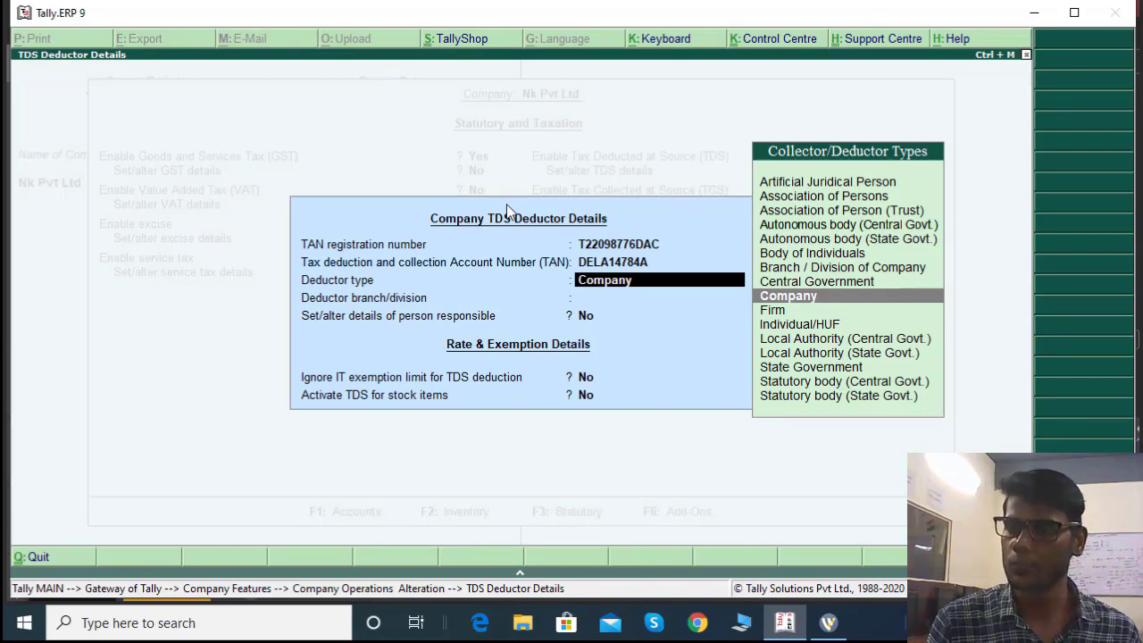
key(Return)
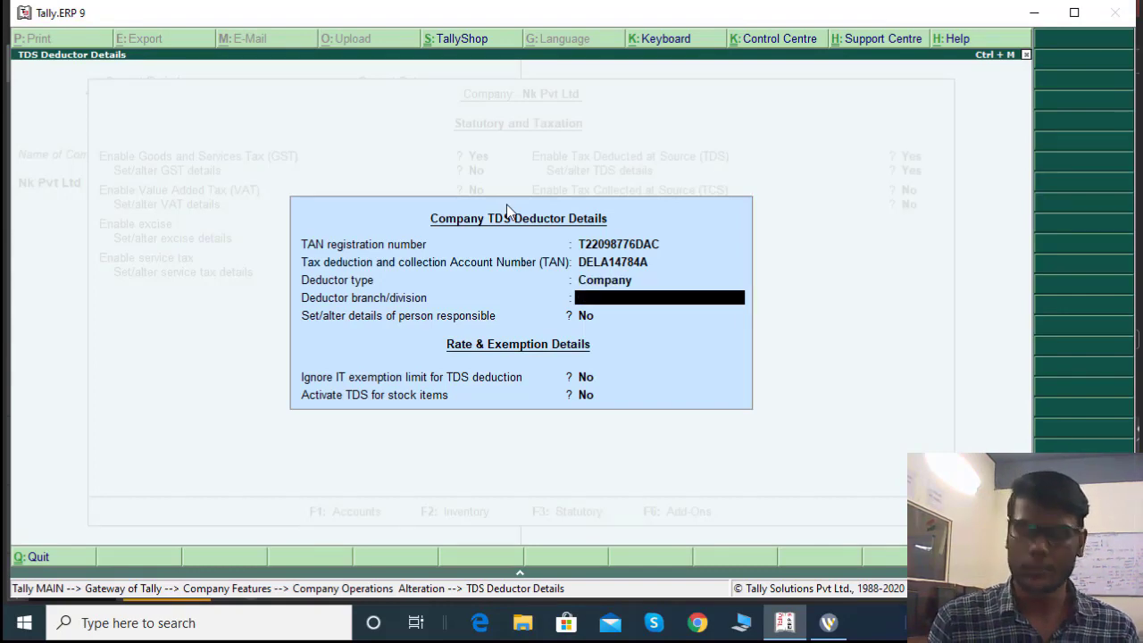
text(Rajou)
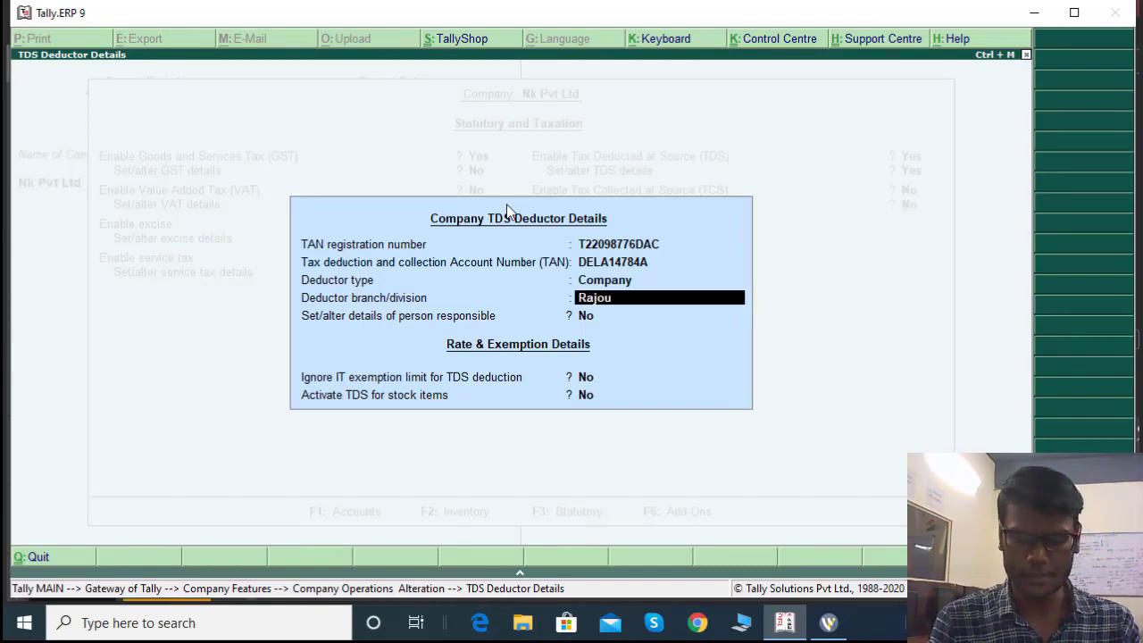
text(ri Garden)
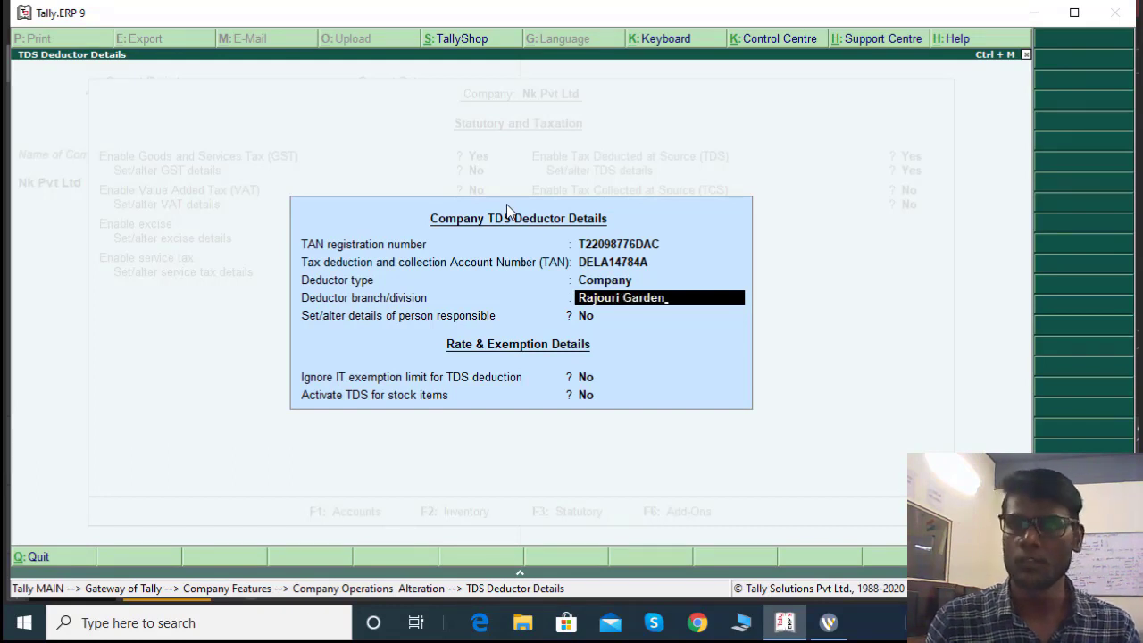
key(Return)
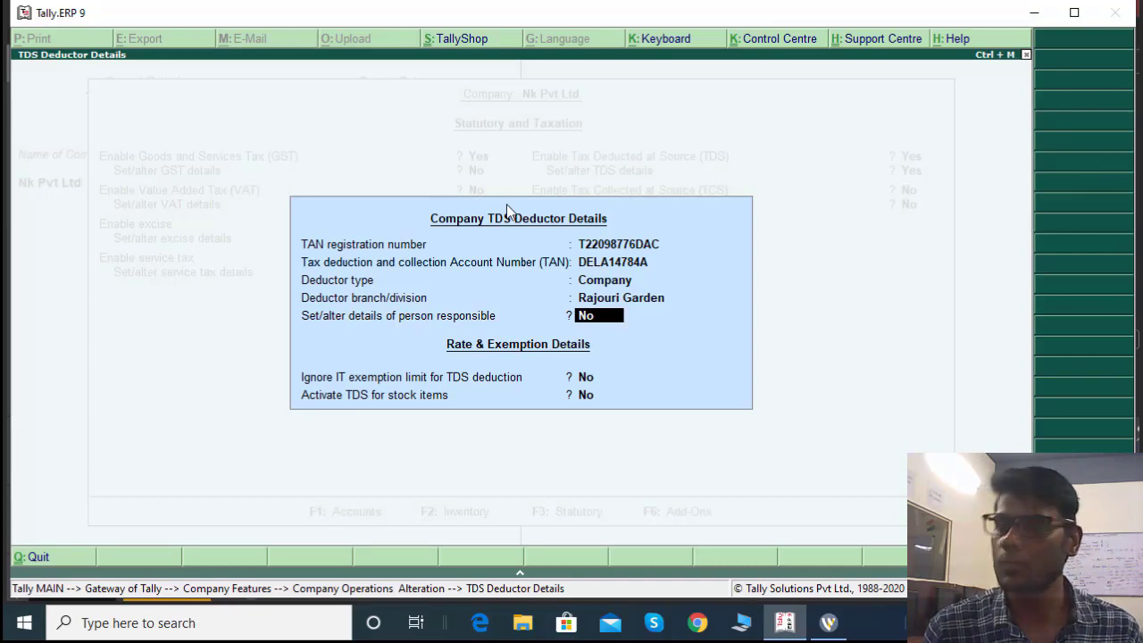
Enter the responsible person's name, father's name, designation Senior Accountant and PAN
key(y)
key(Return)
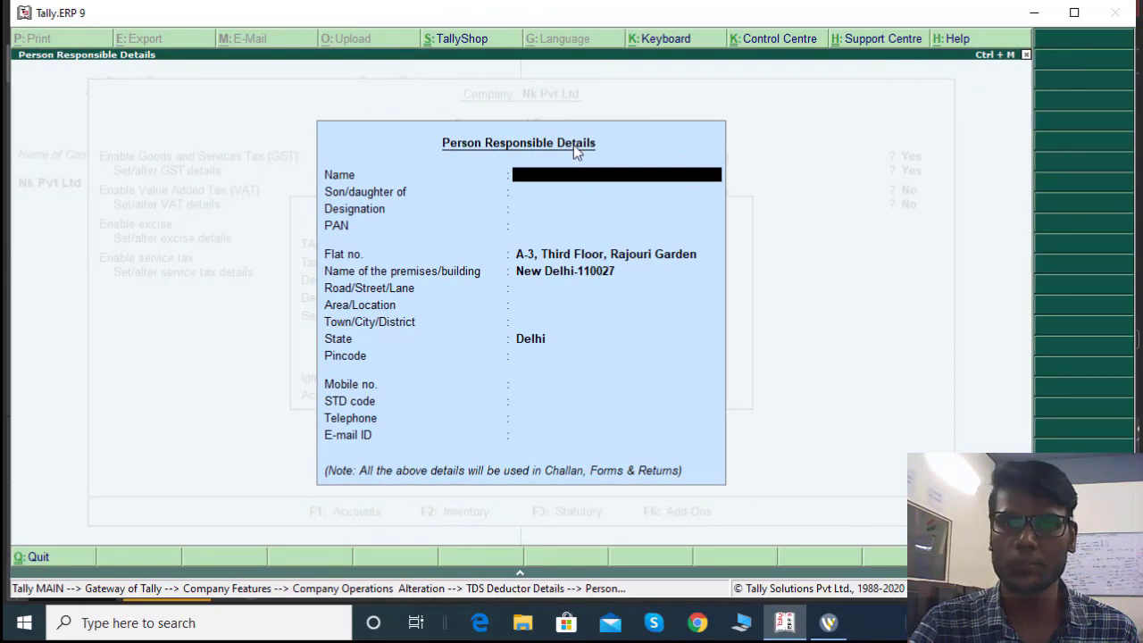
text(Sh)
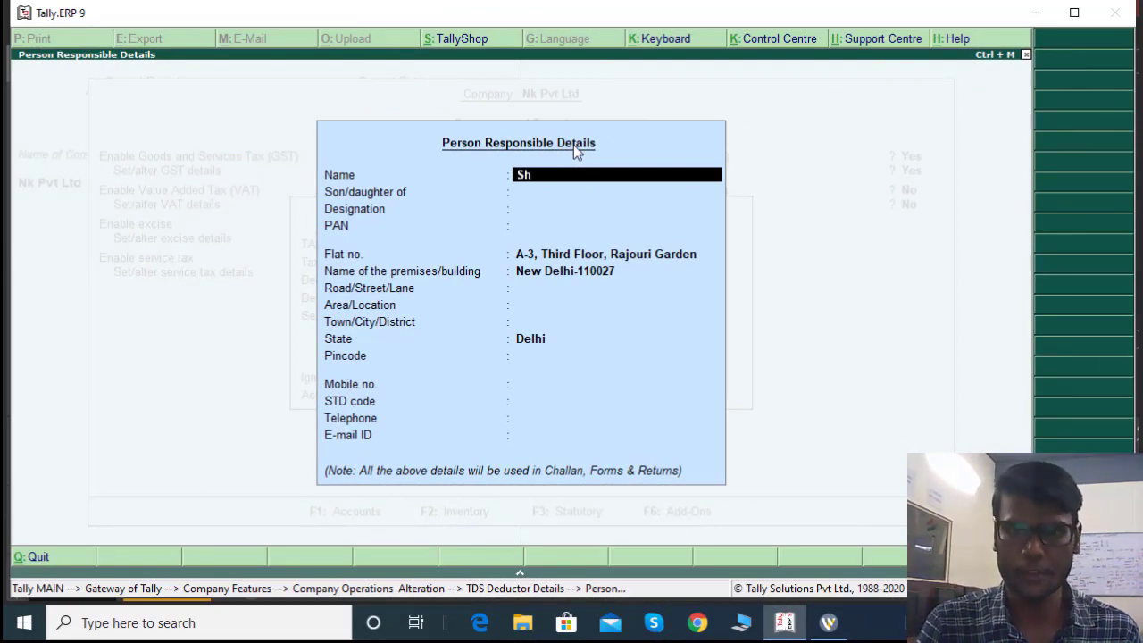
text(yam)
key(Return)
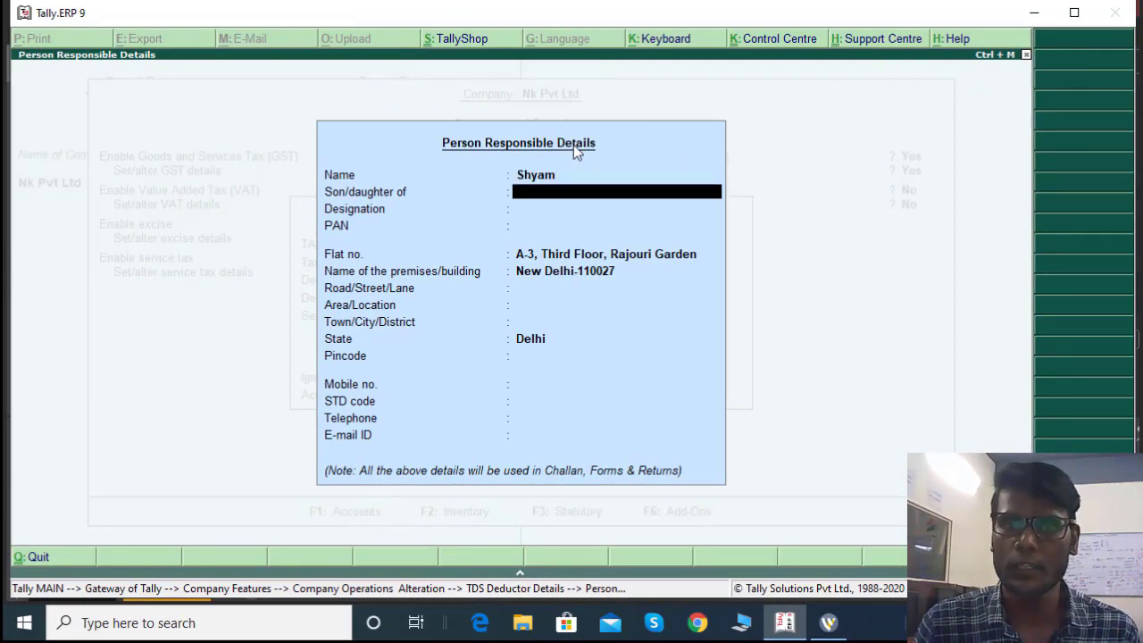
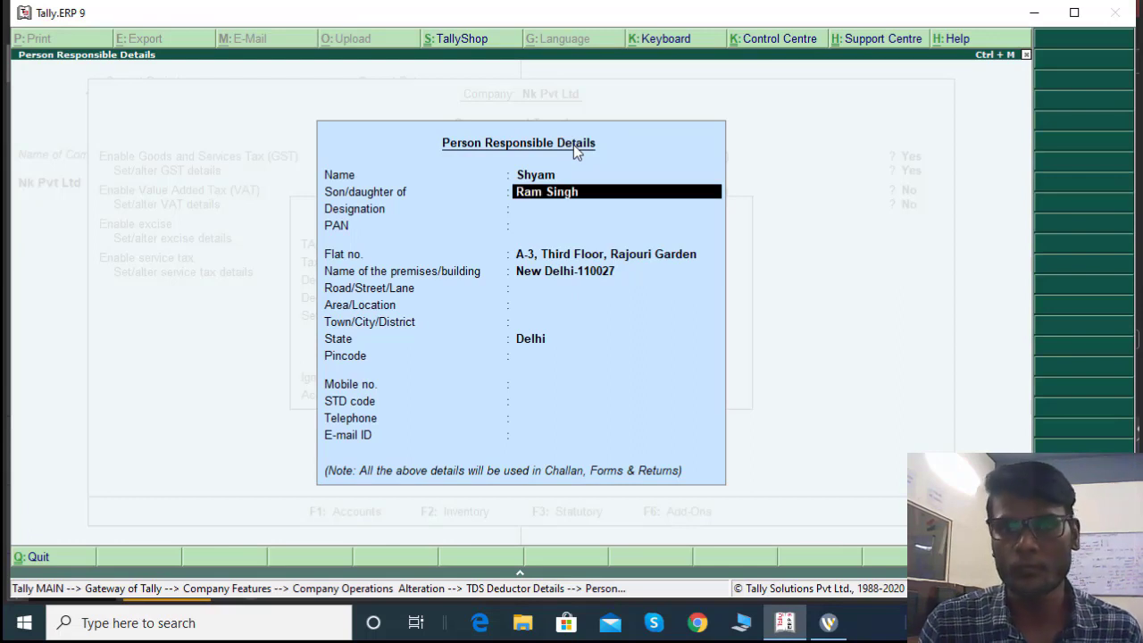
key(Return)
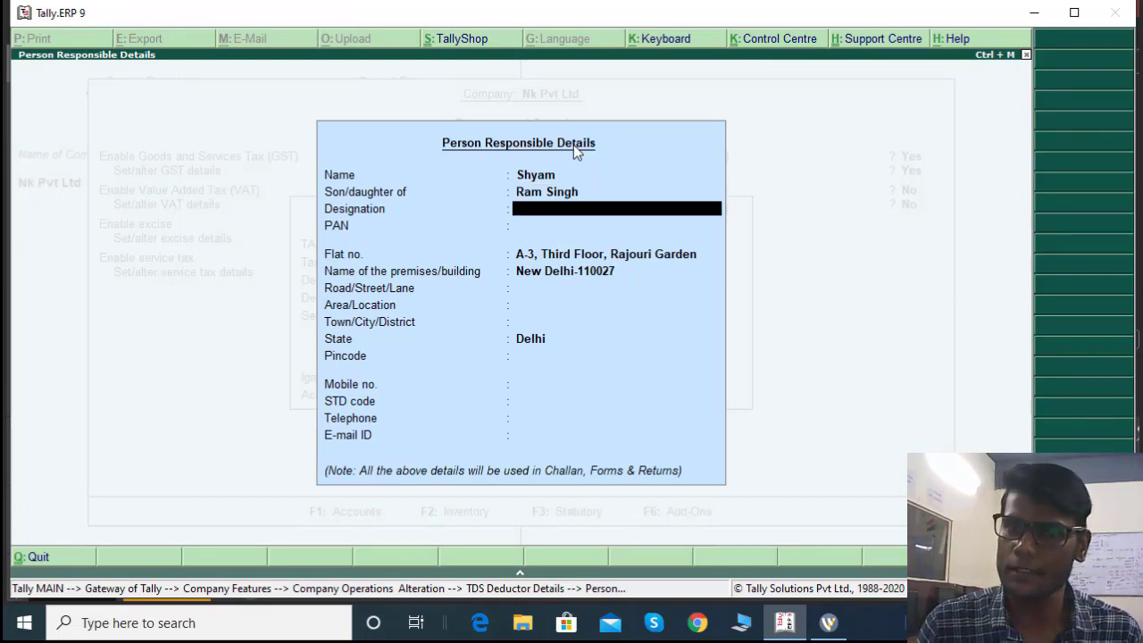
text(Sen)
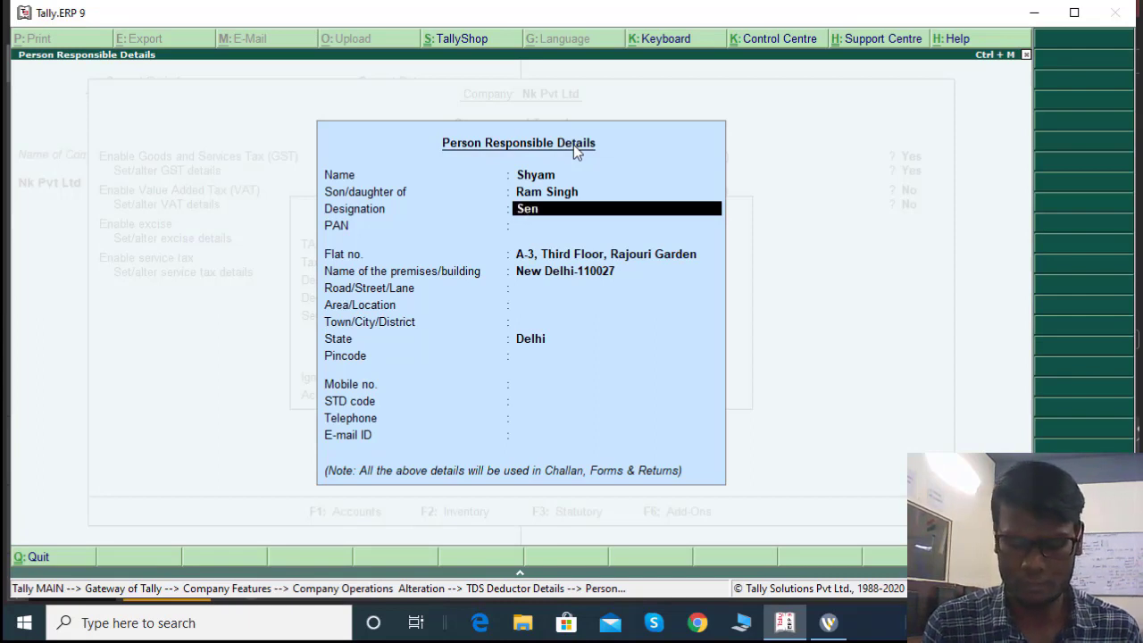
text(ior Ac)
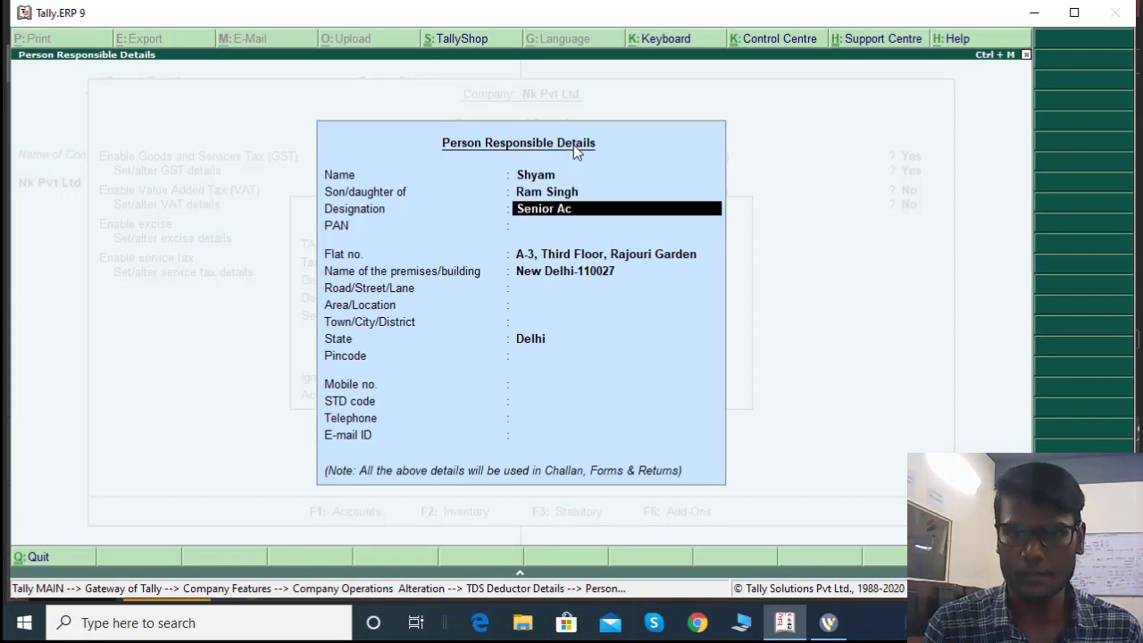
text(countant)
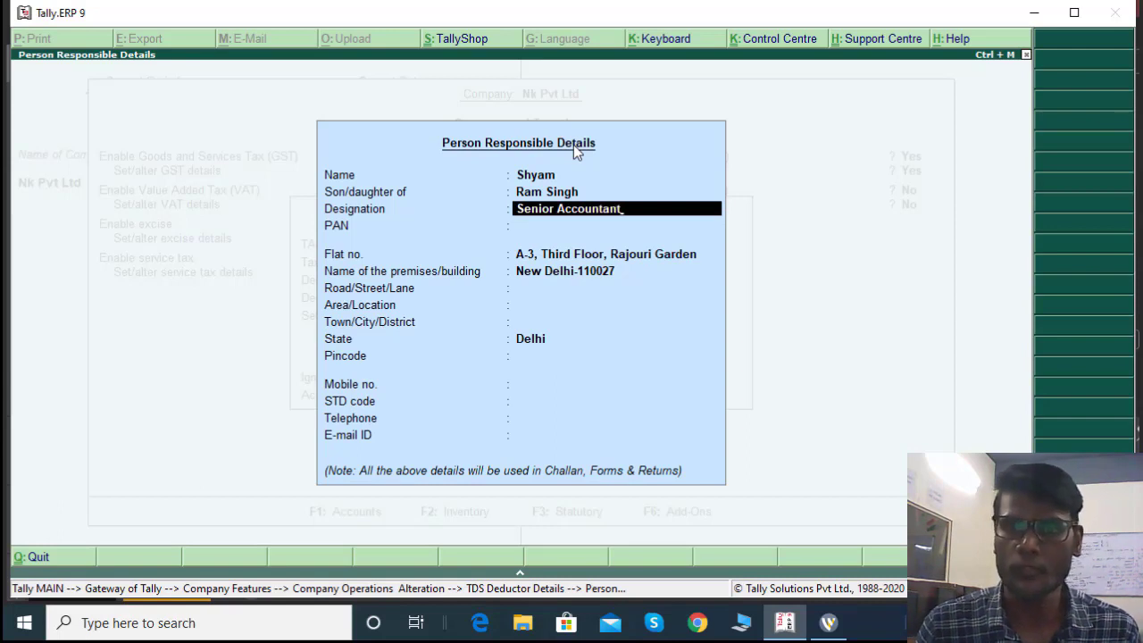
key(Return)
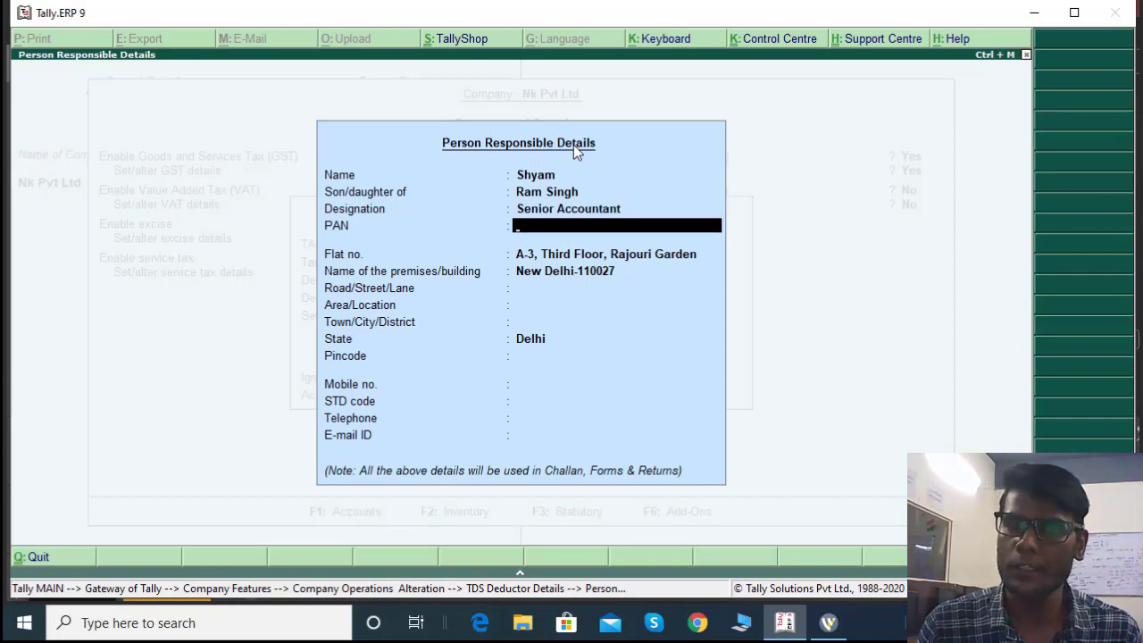
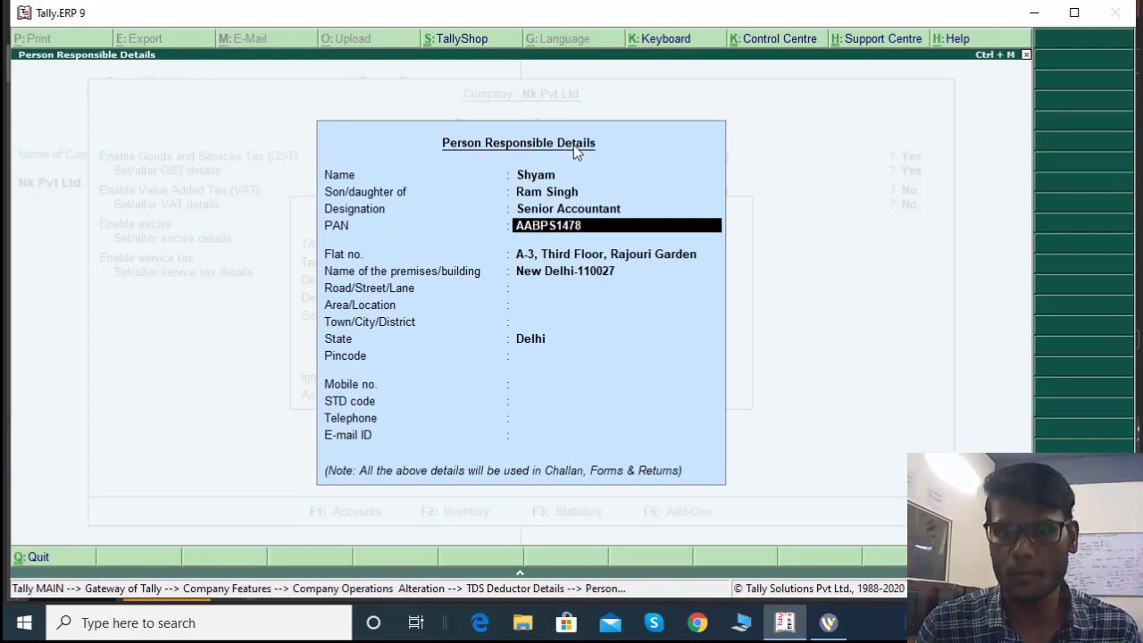
key(Return)
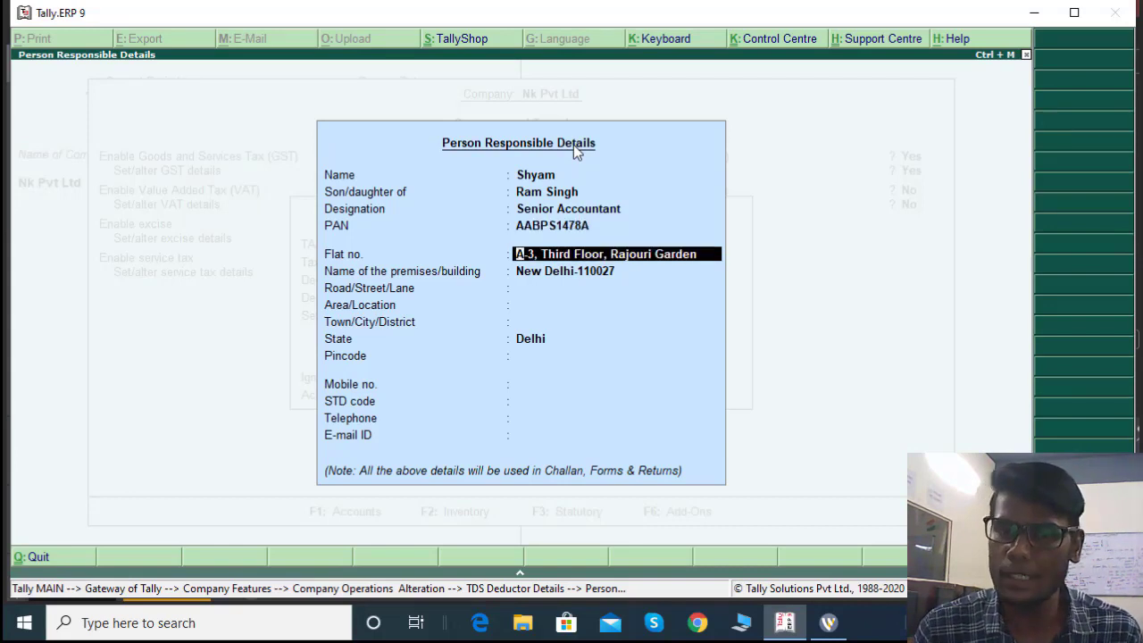
Fill in the person's flat number, premises, road and pincode
key(BackSpace)
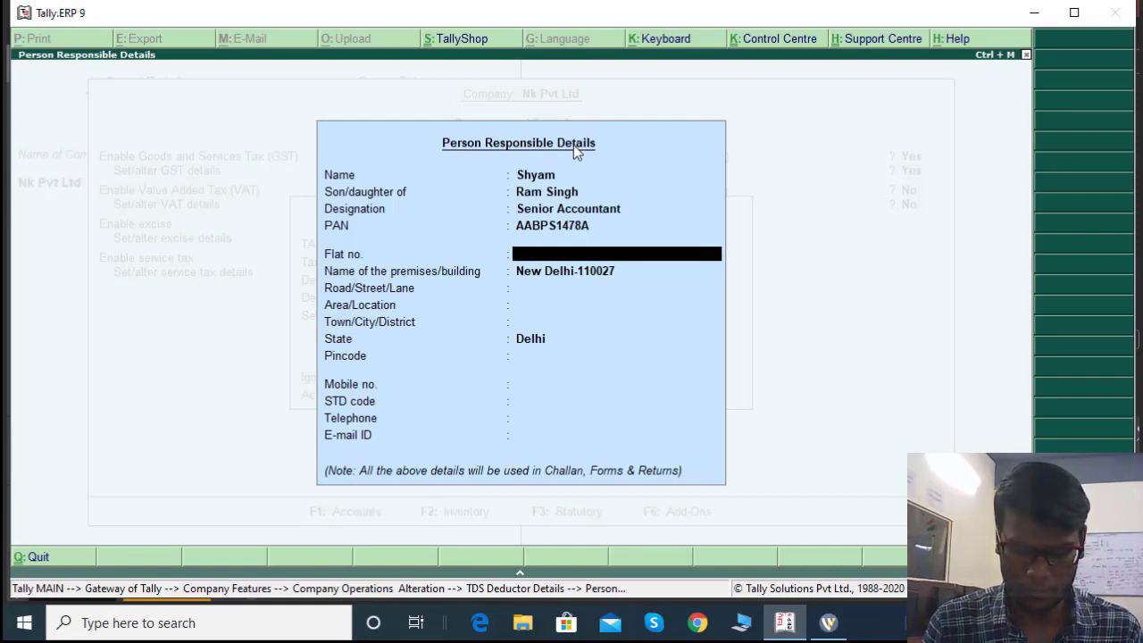
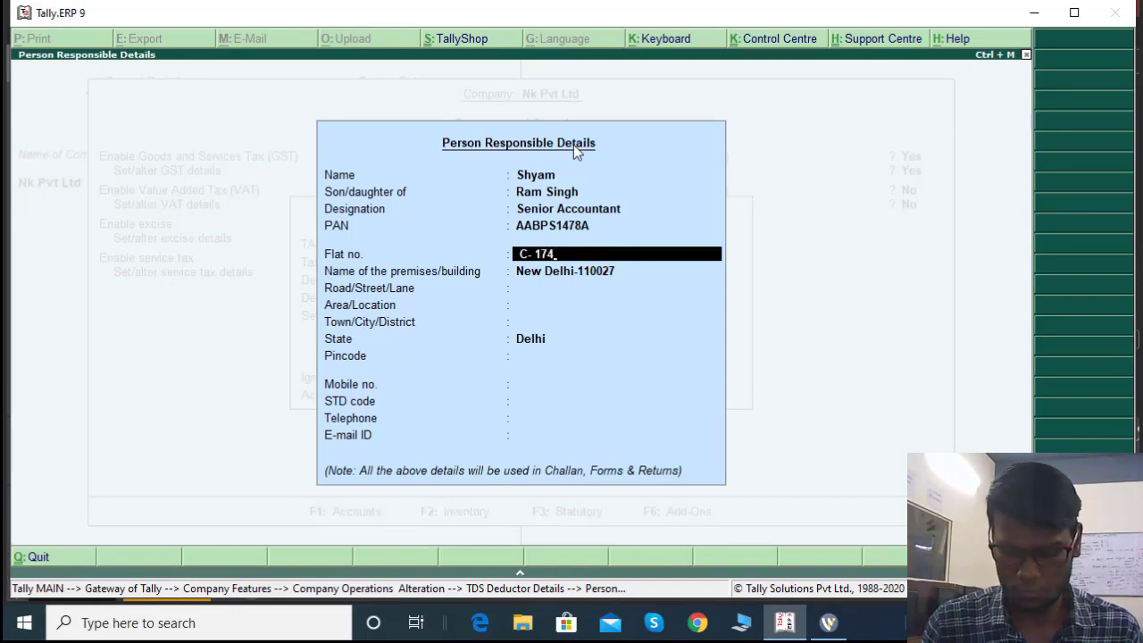
key(Return)
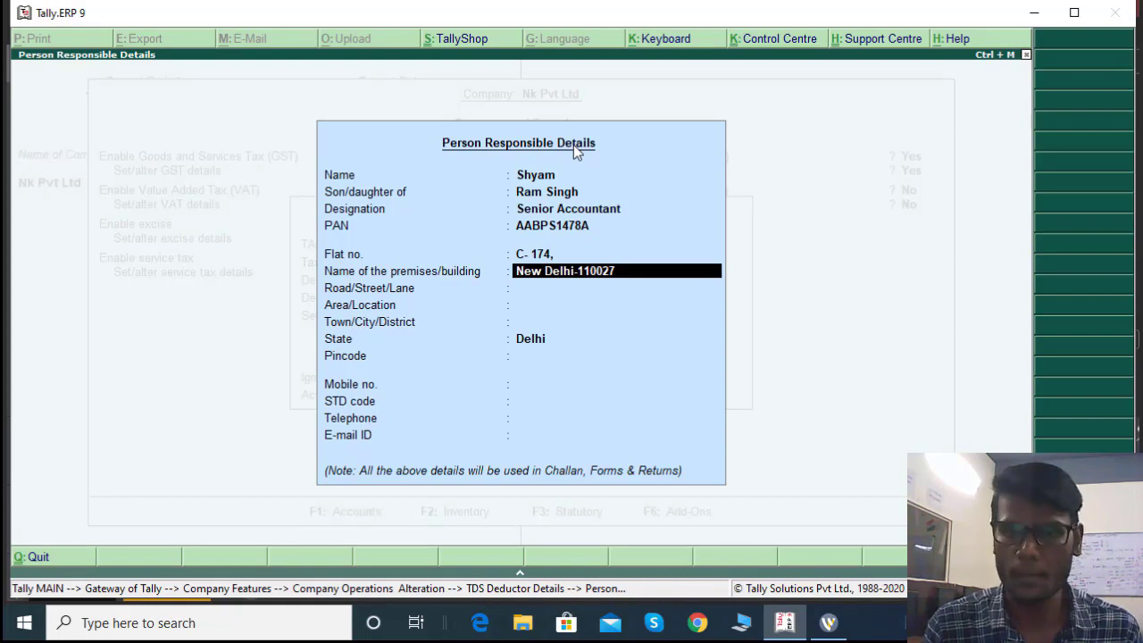
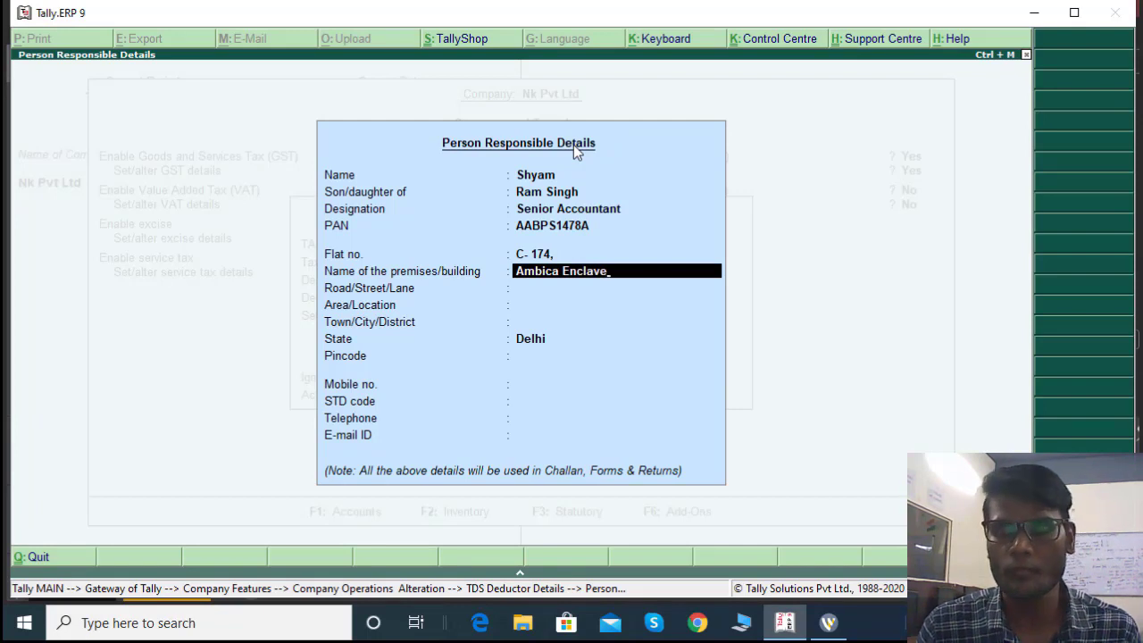
key(Return)
text(New)
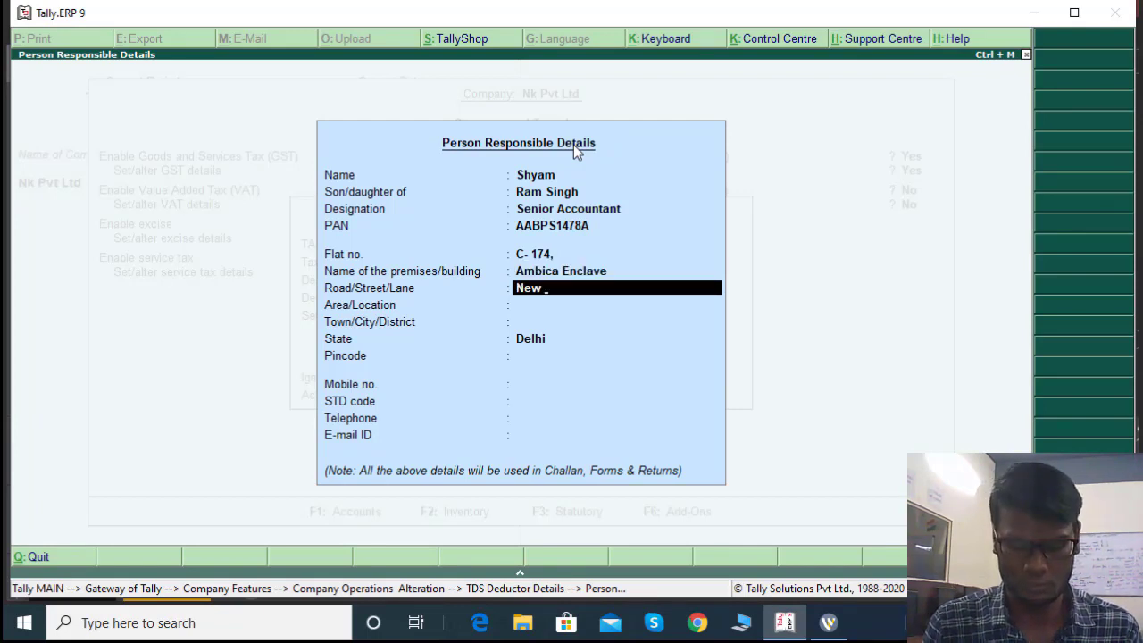
text( Delhi)
key(Return)
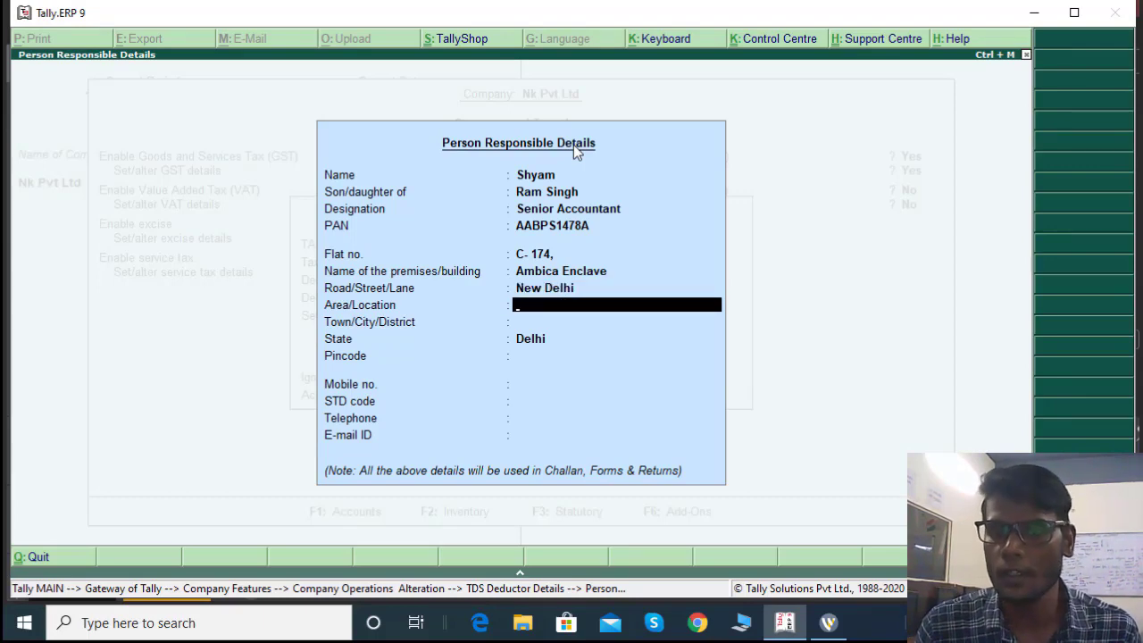
key(Return)
key(Return)
key(Return)
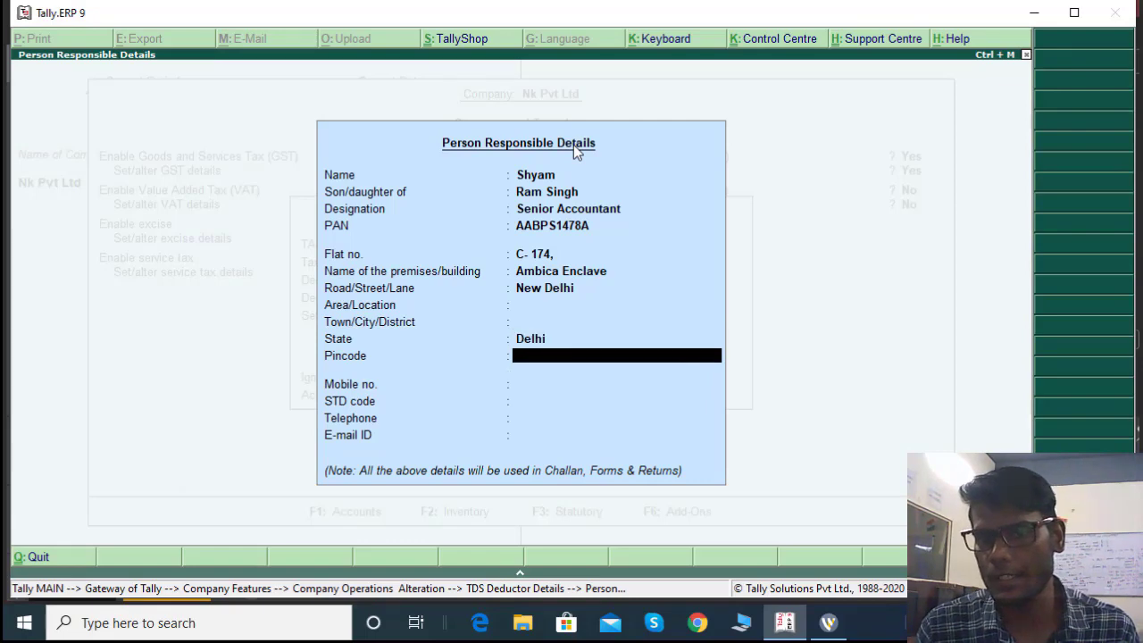
text(110087)
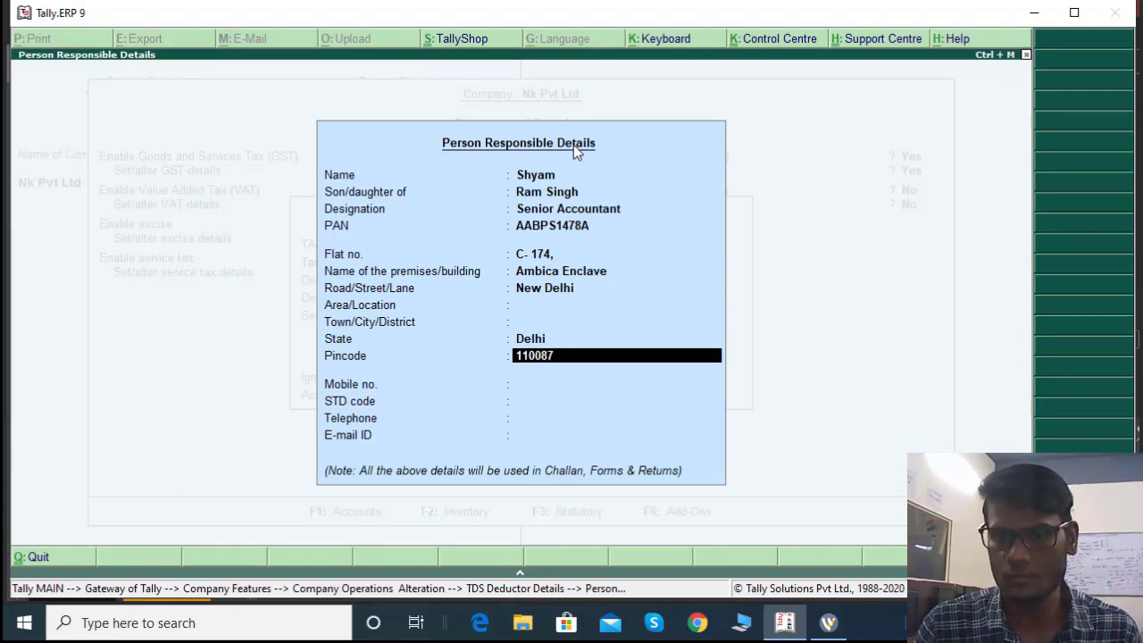
key(Return)
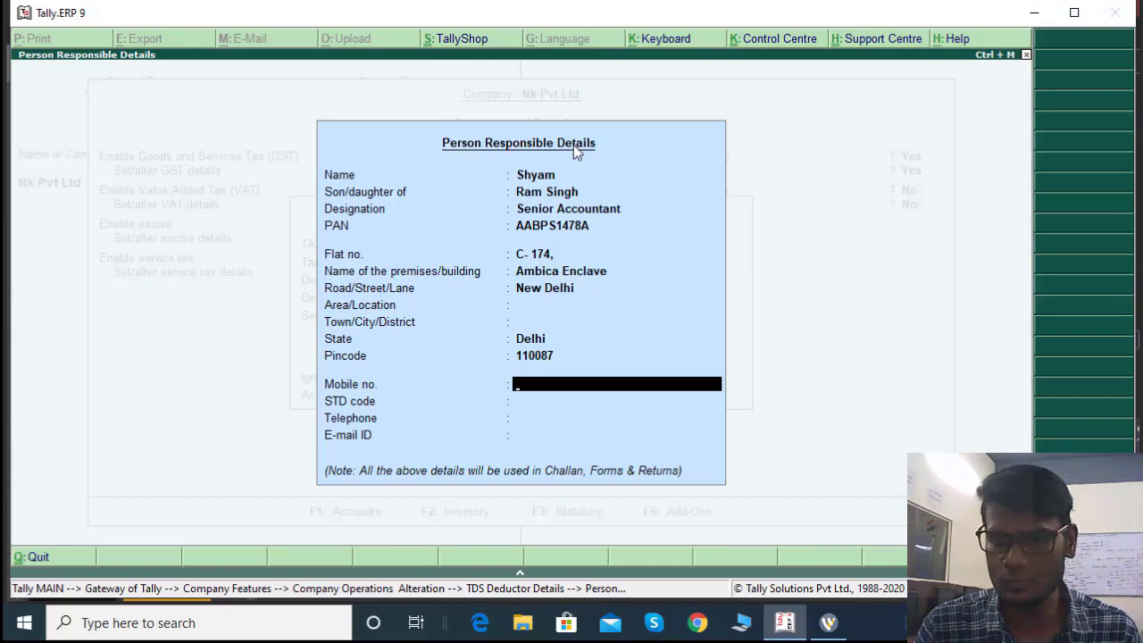
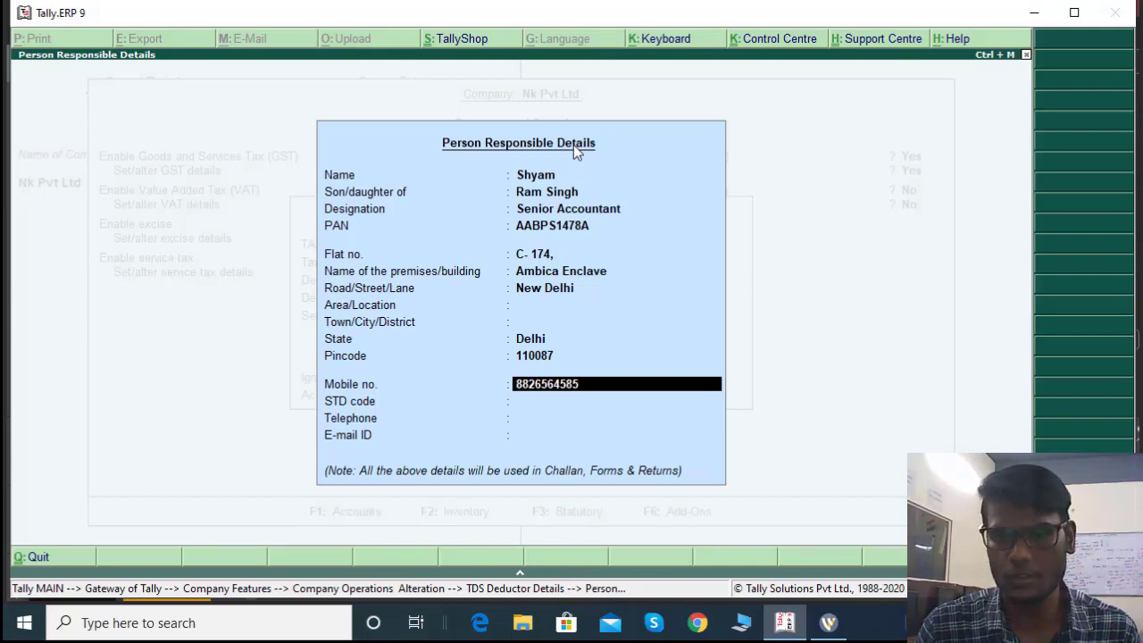
Add the person's mobile number and e-mail ID and close the details form
key(Return)
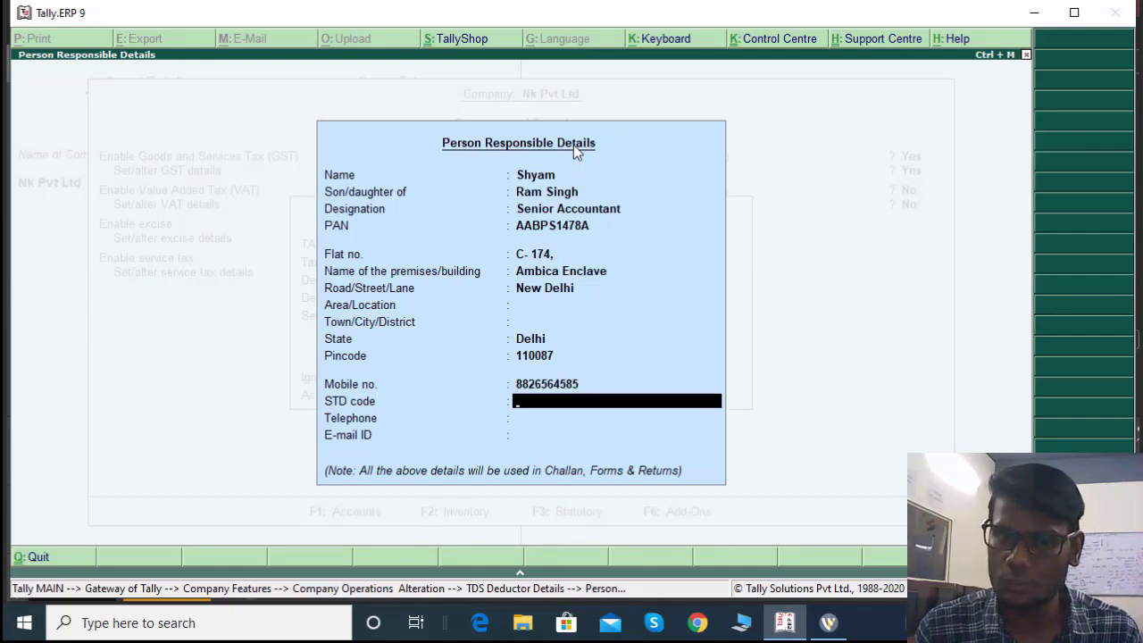
key(Return)
key(Return)
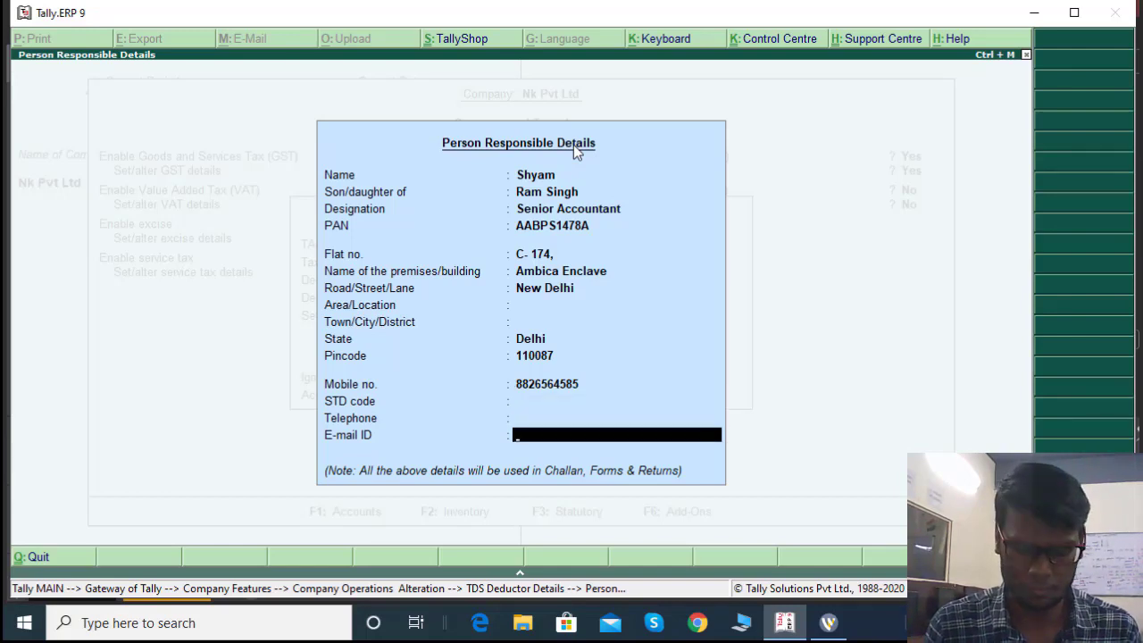
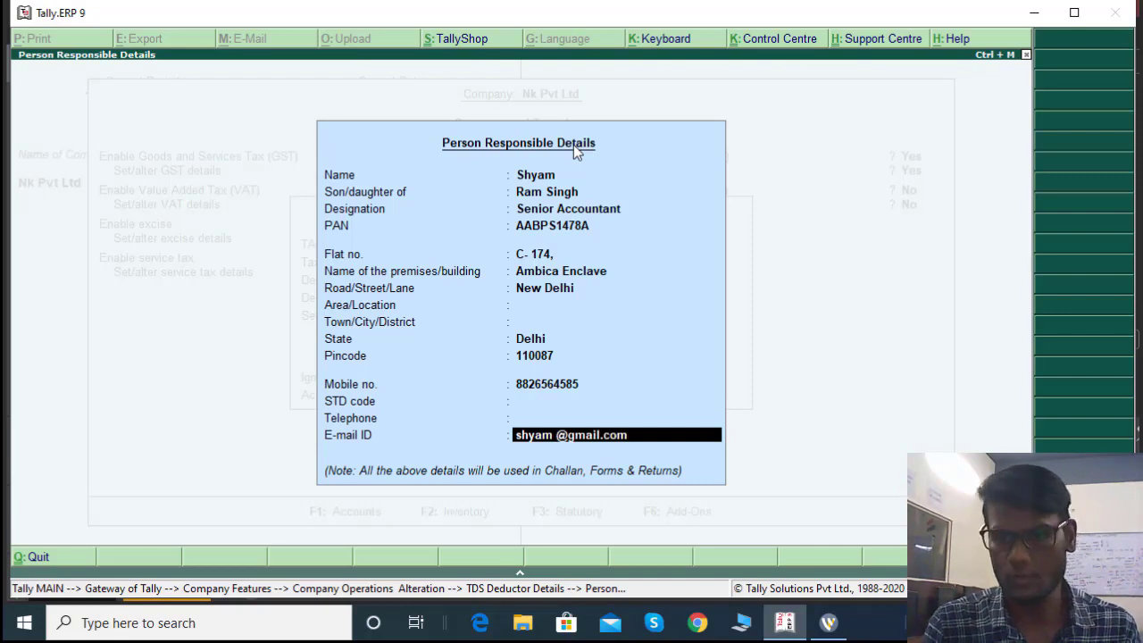
key(Return)
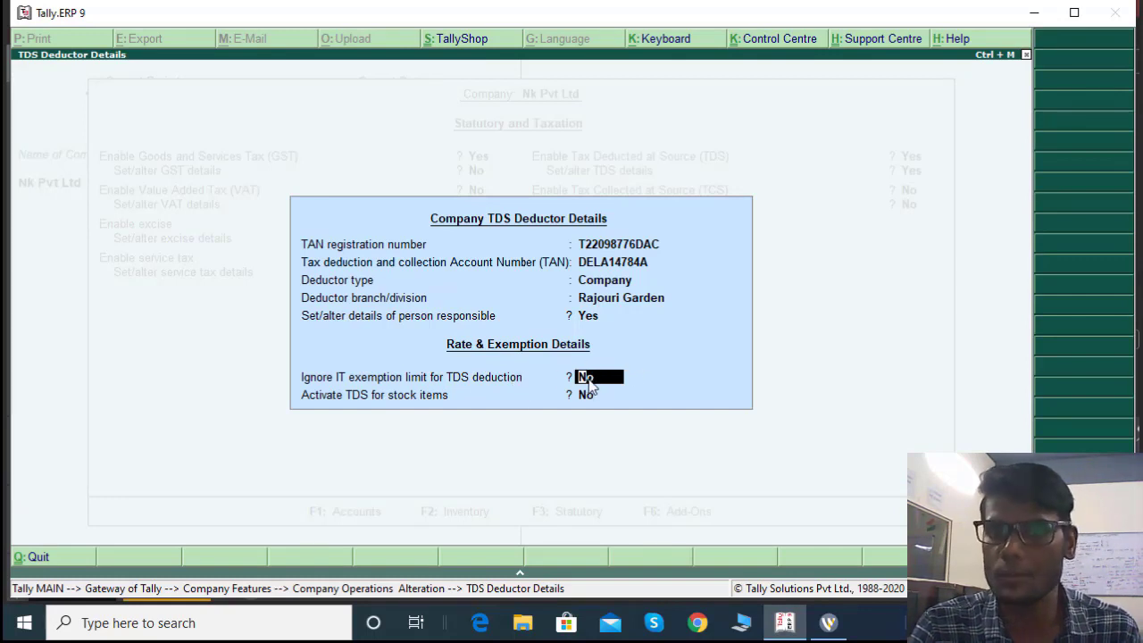
Keep the exemption option at No, close the deductor details and accept the alteration
key(Return)
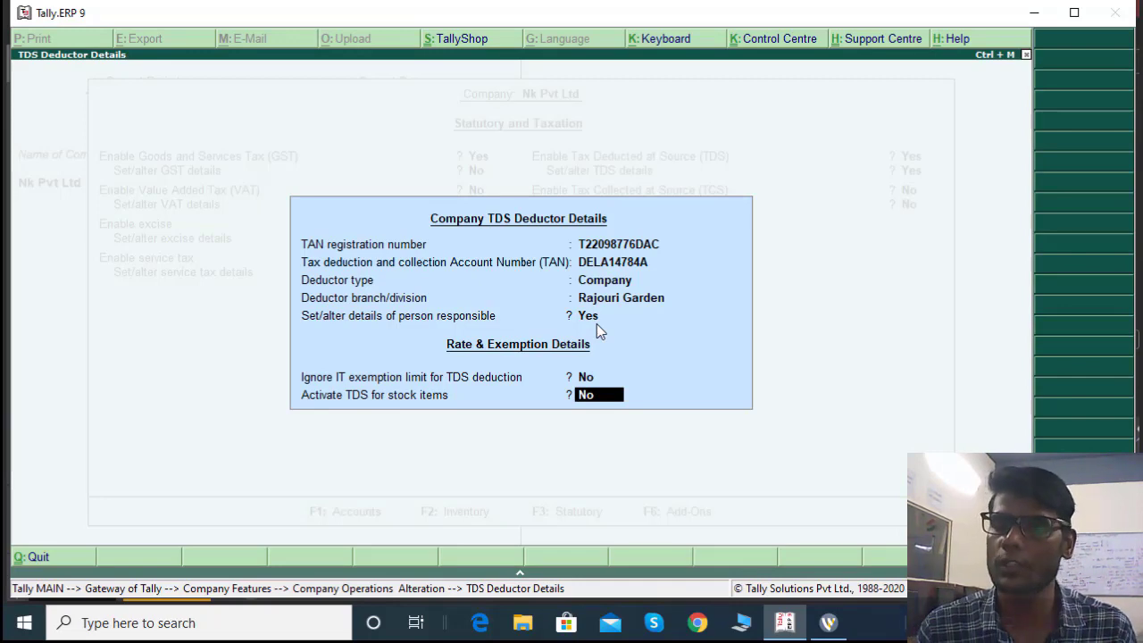
key(Return)
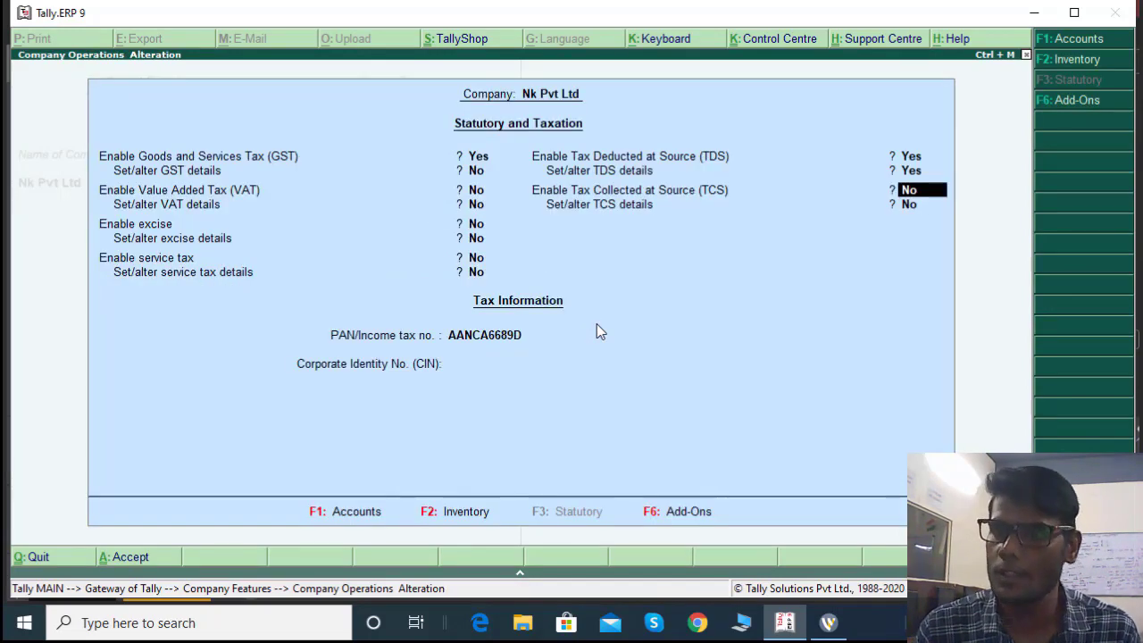
key(Return)
key(Return)
key(Return)
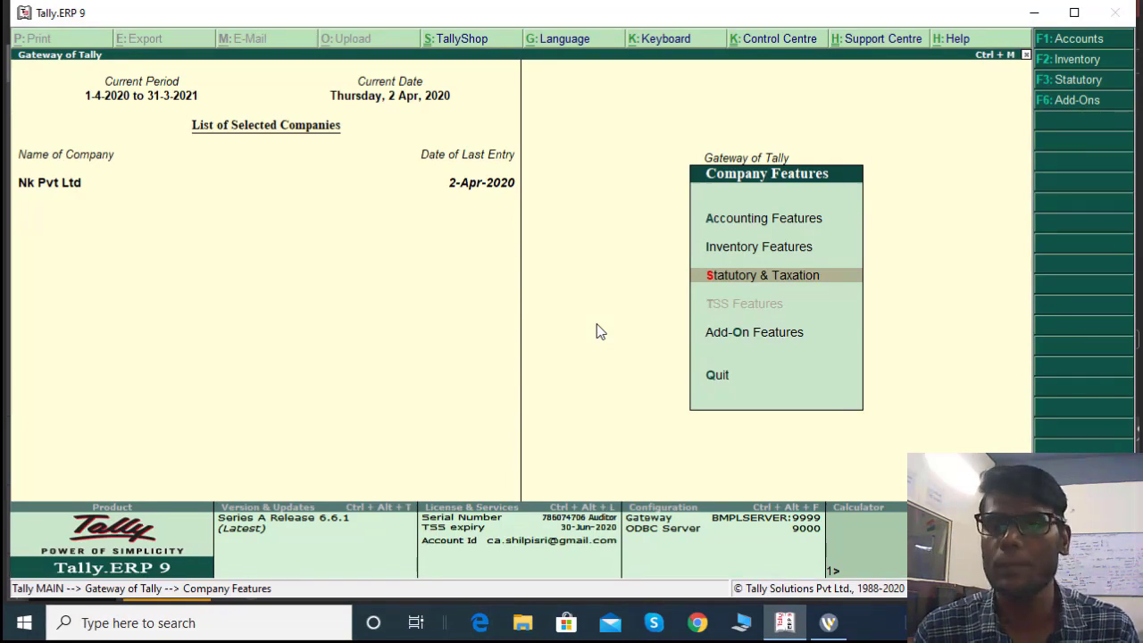
View the TDS Return menu under Display > Statutory Reports, then return to Gateway of Tally
key(Escape)
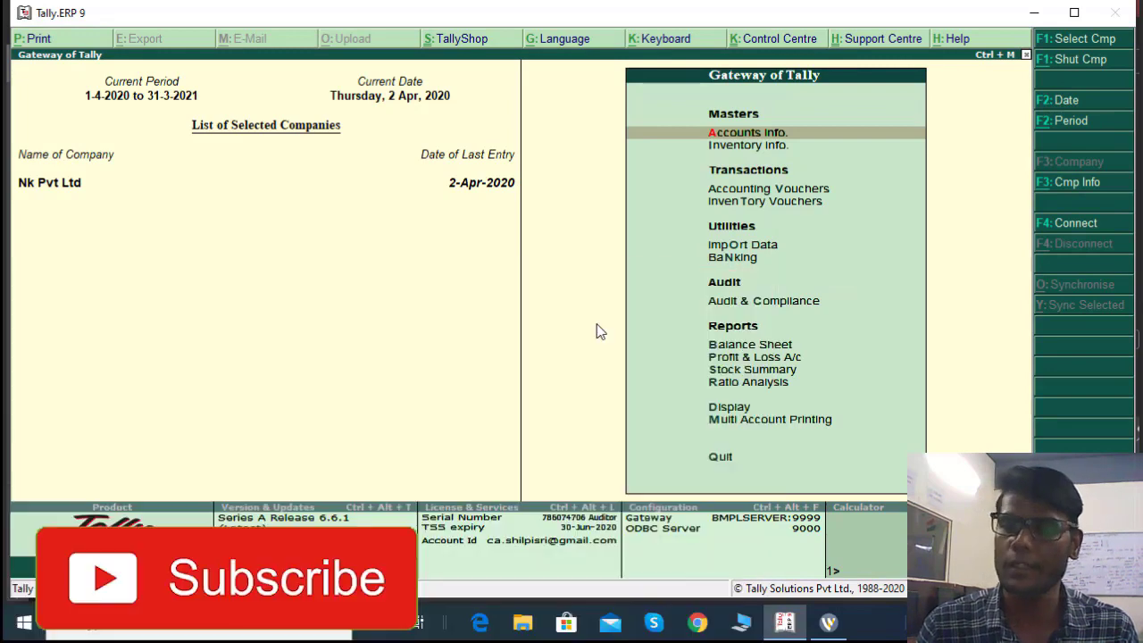
key(d)
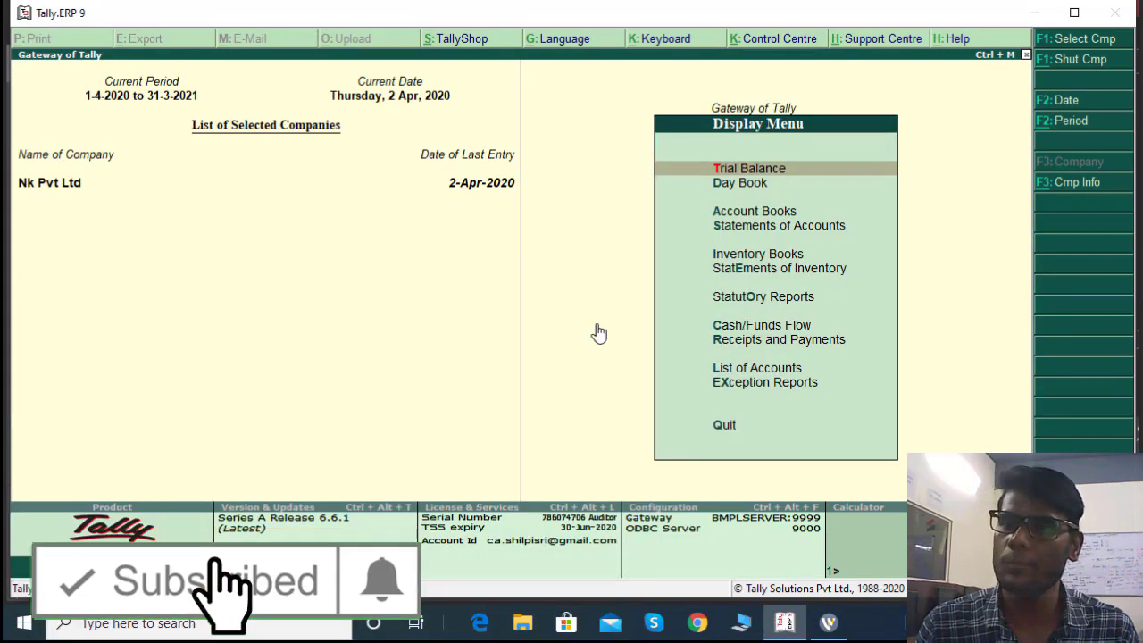
key(Down)
key(Down)
key(Down)
key(Down)
key(Down)
key(Down)
key(Return)
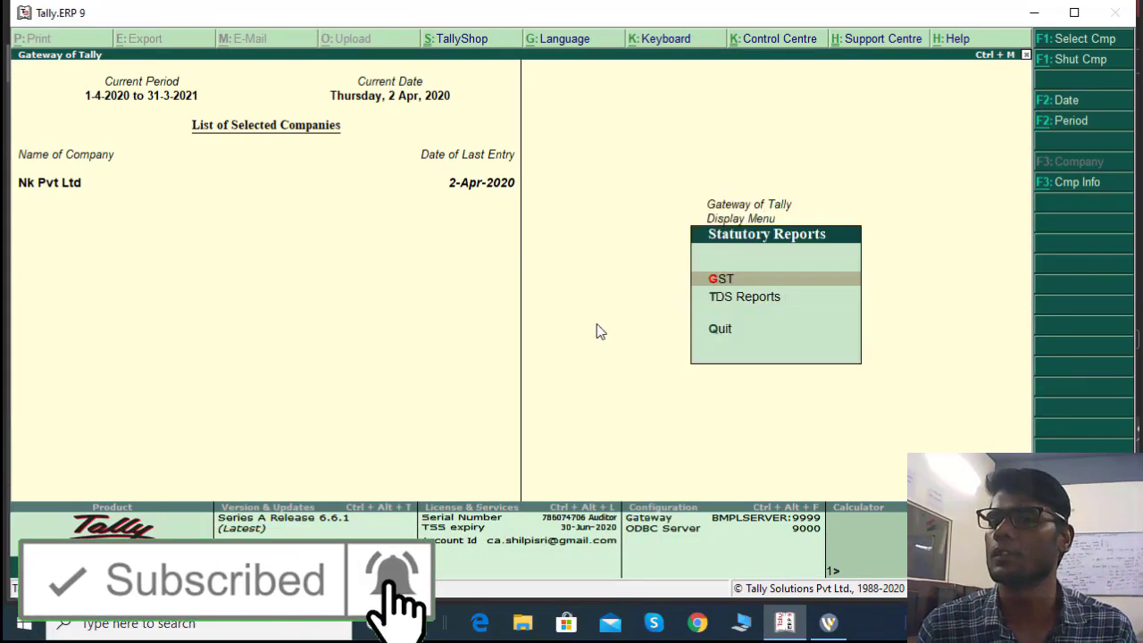
key(Down)
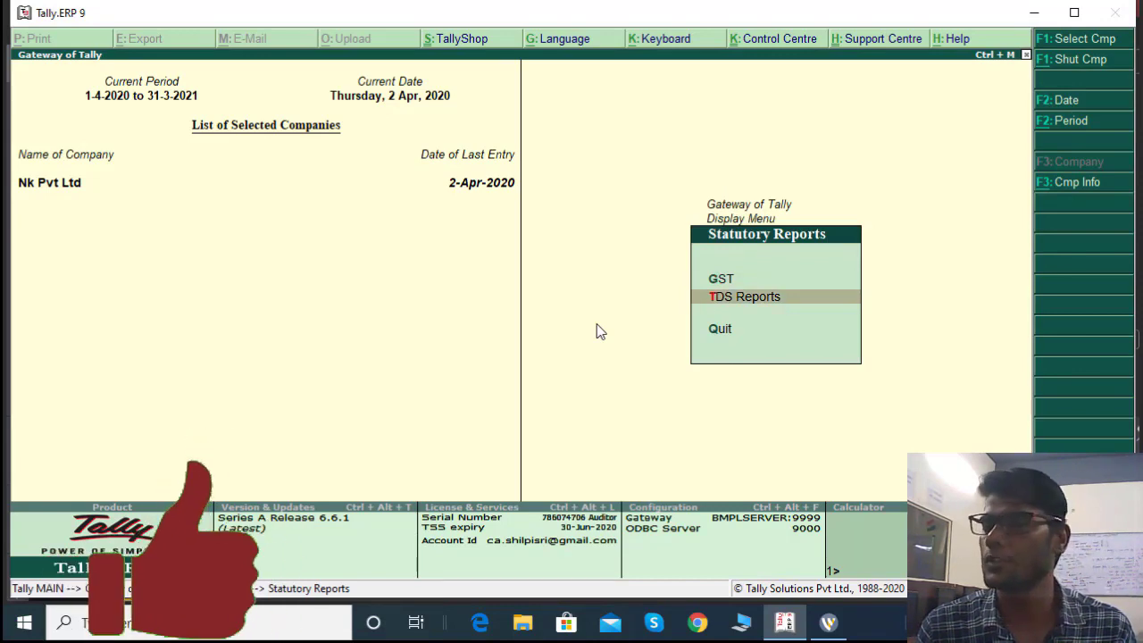
key(Return)
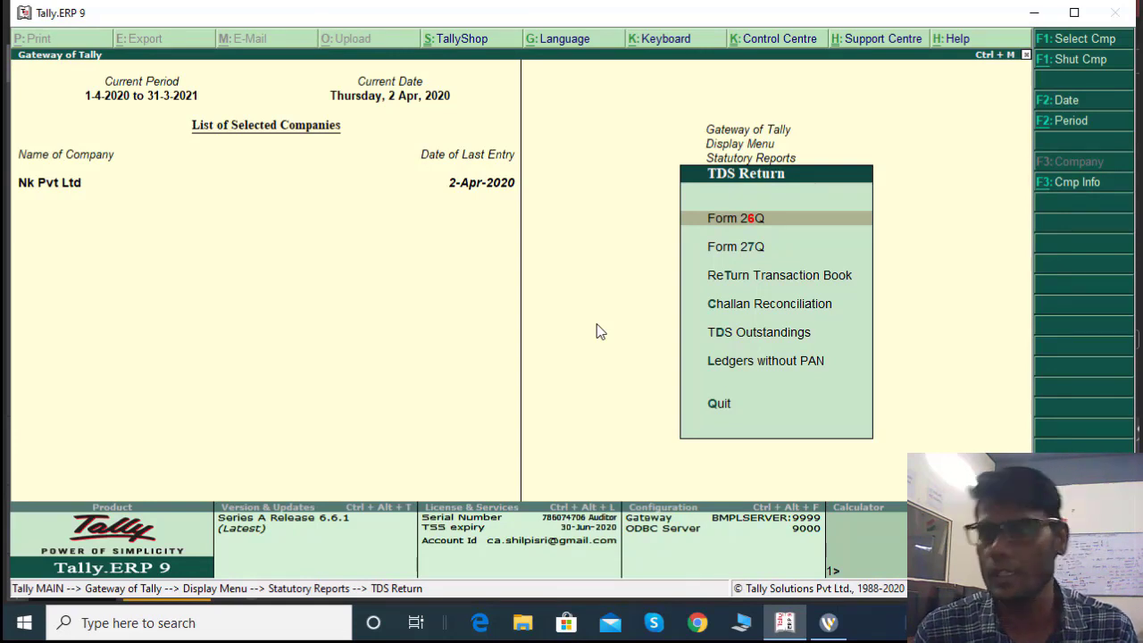
key(Escape)
key(Escape)
key(Escape)
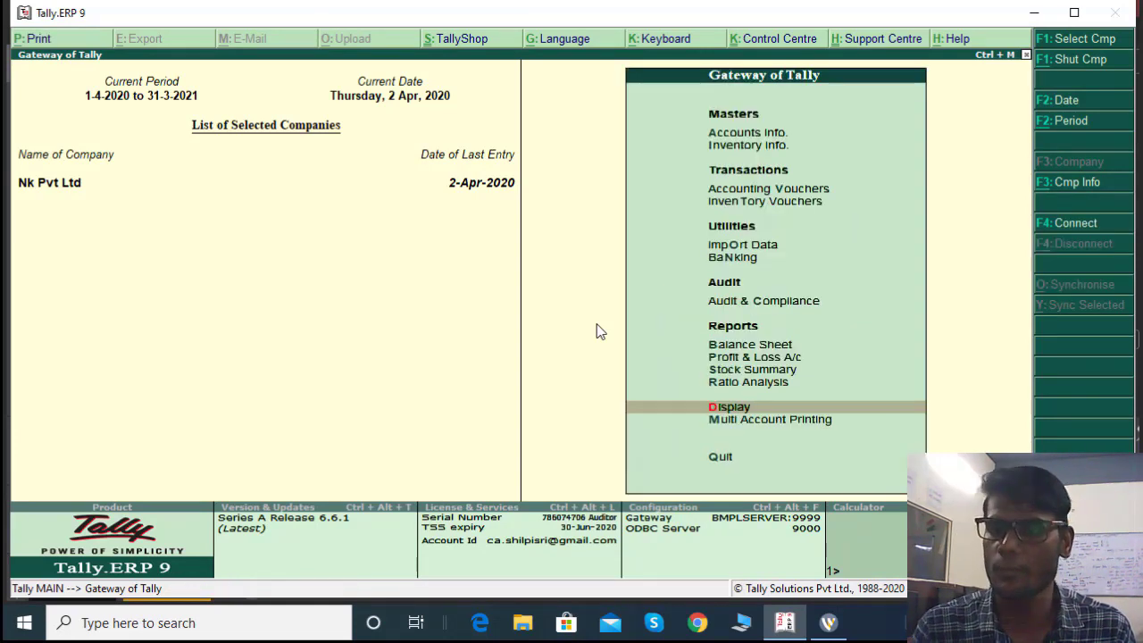